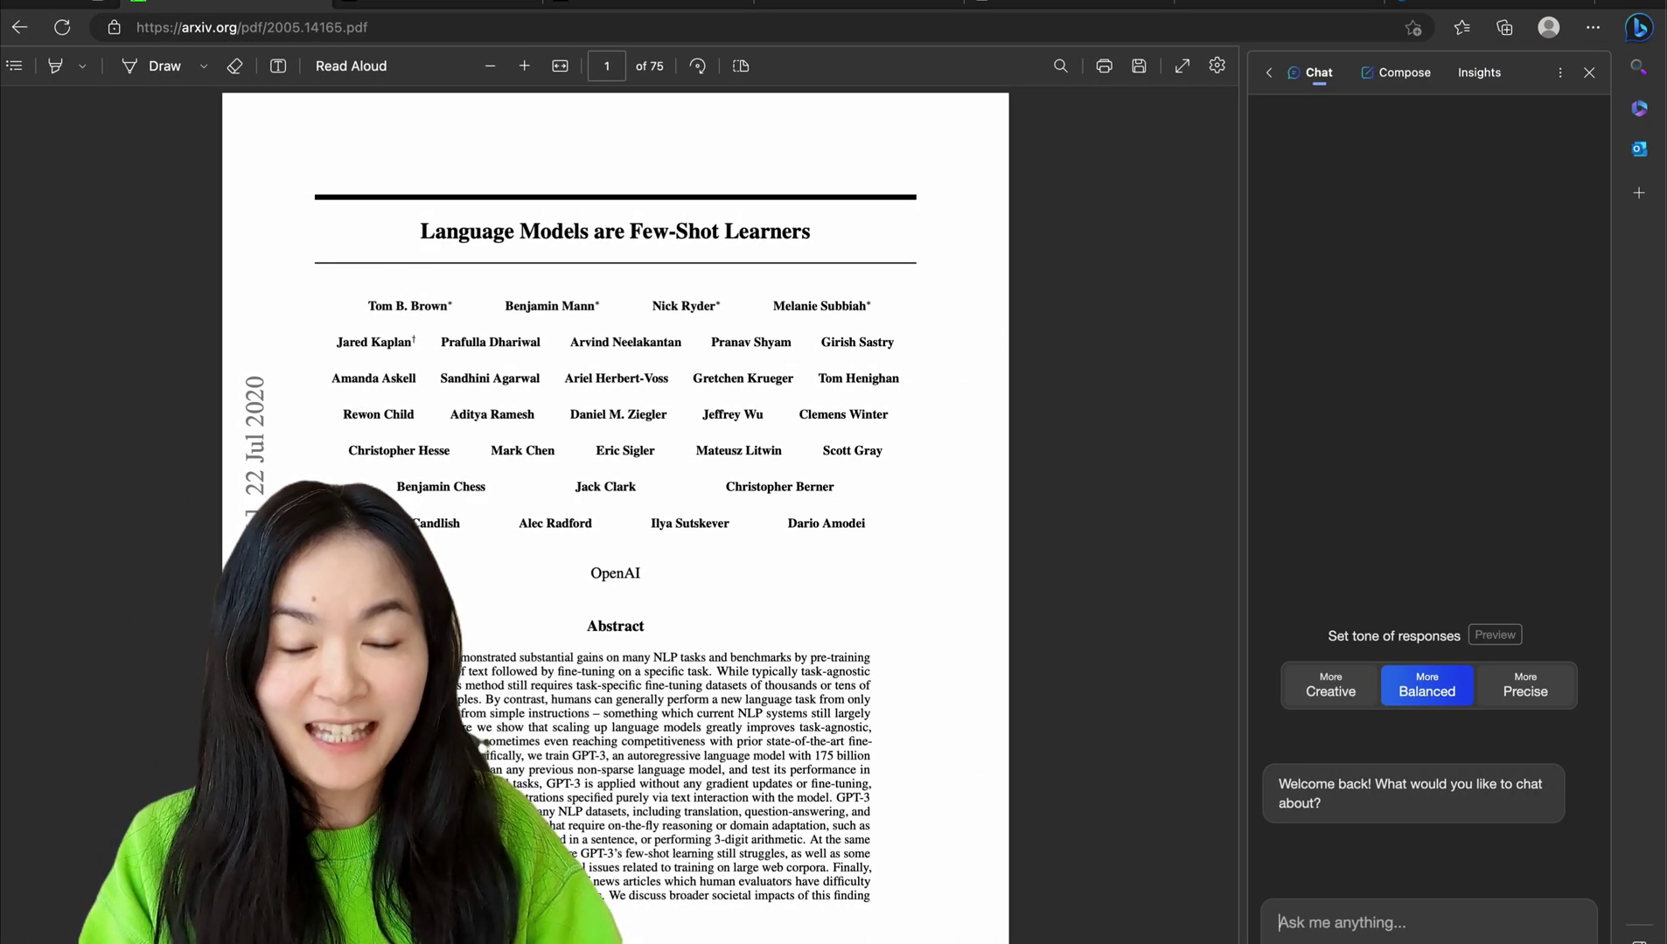
- Ask Copilot for 'key takeaways for the page' on the open GPT-3 paper
text(tak)
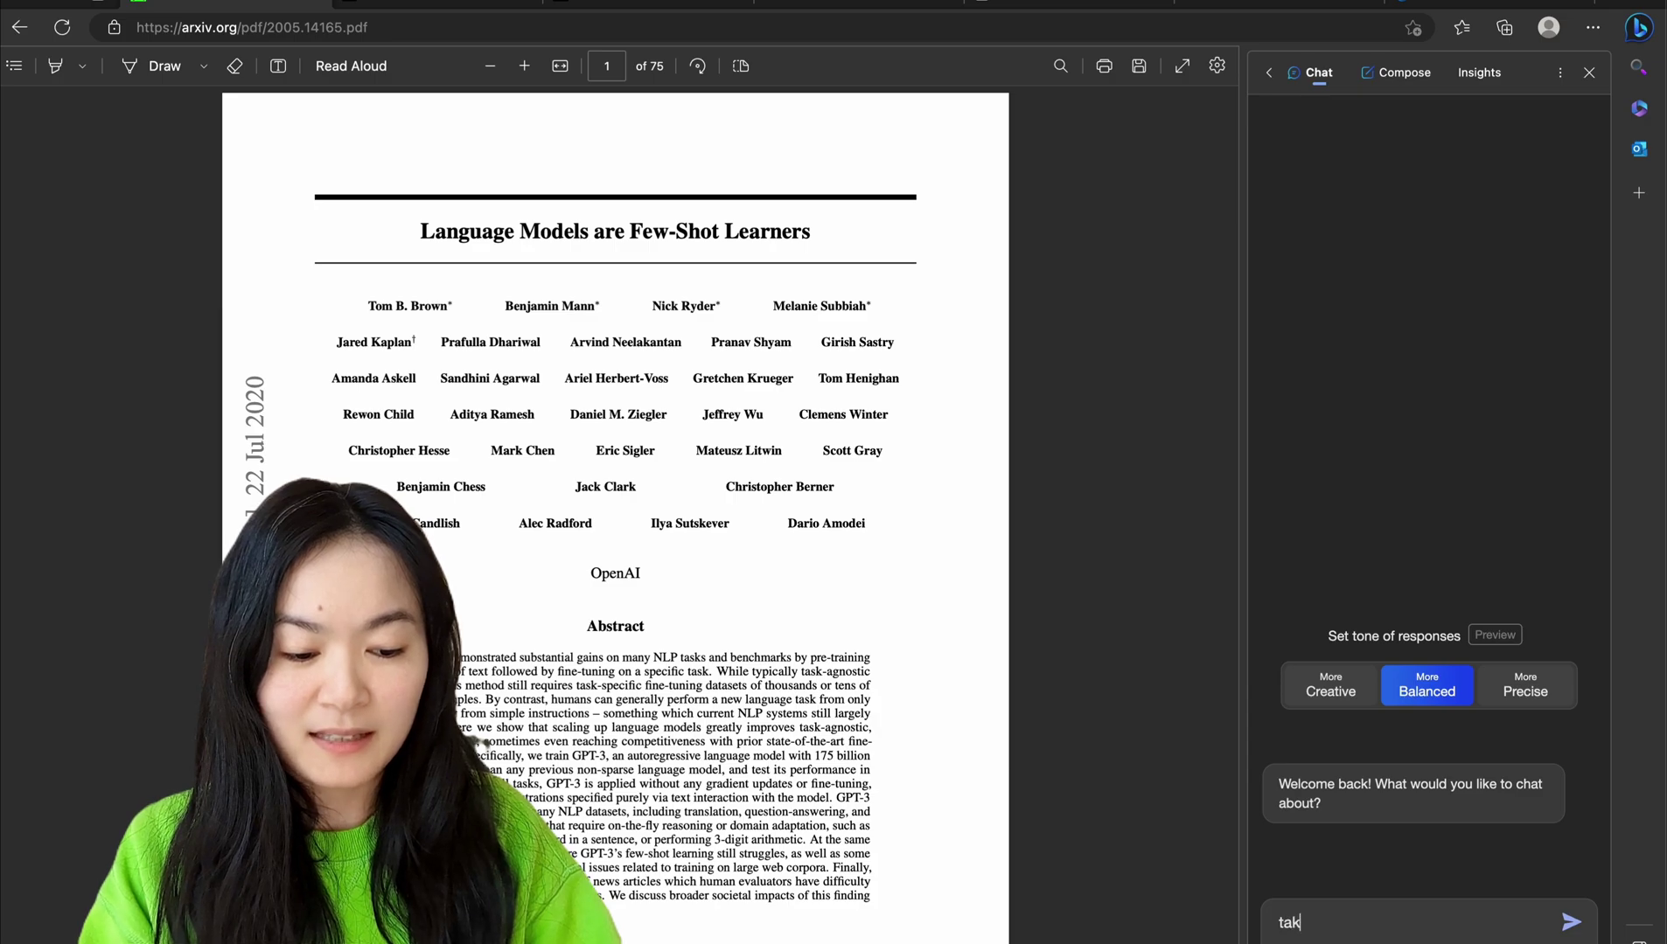
text(ey tak)
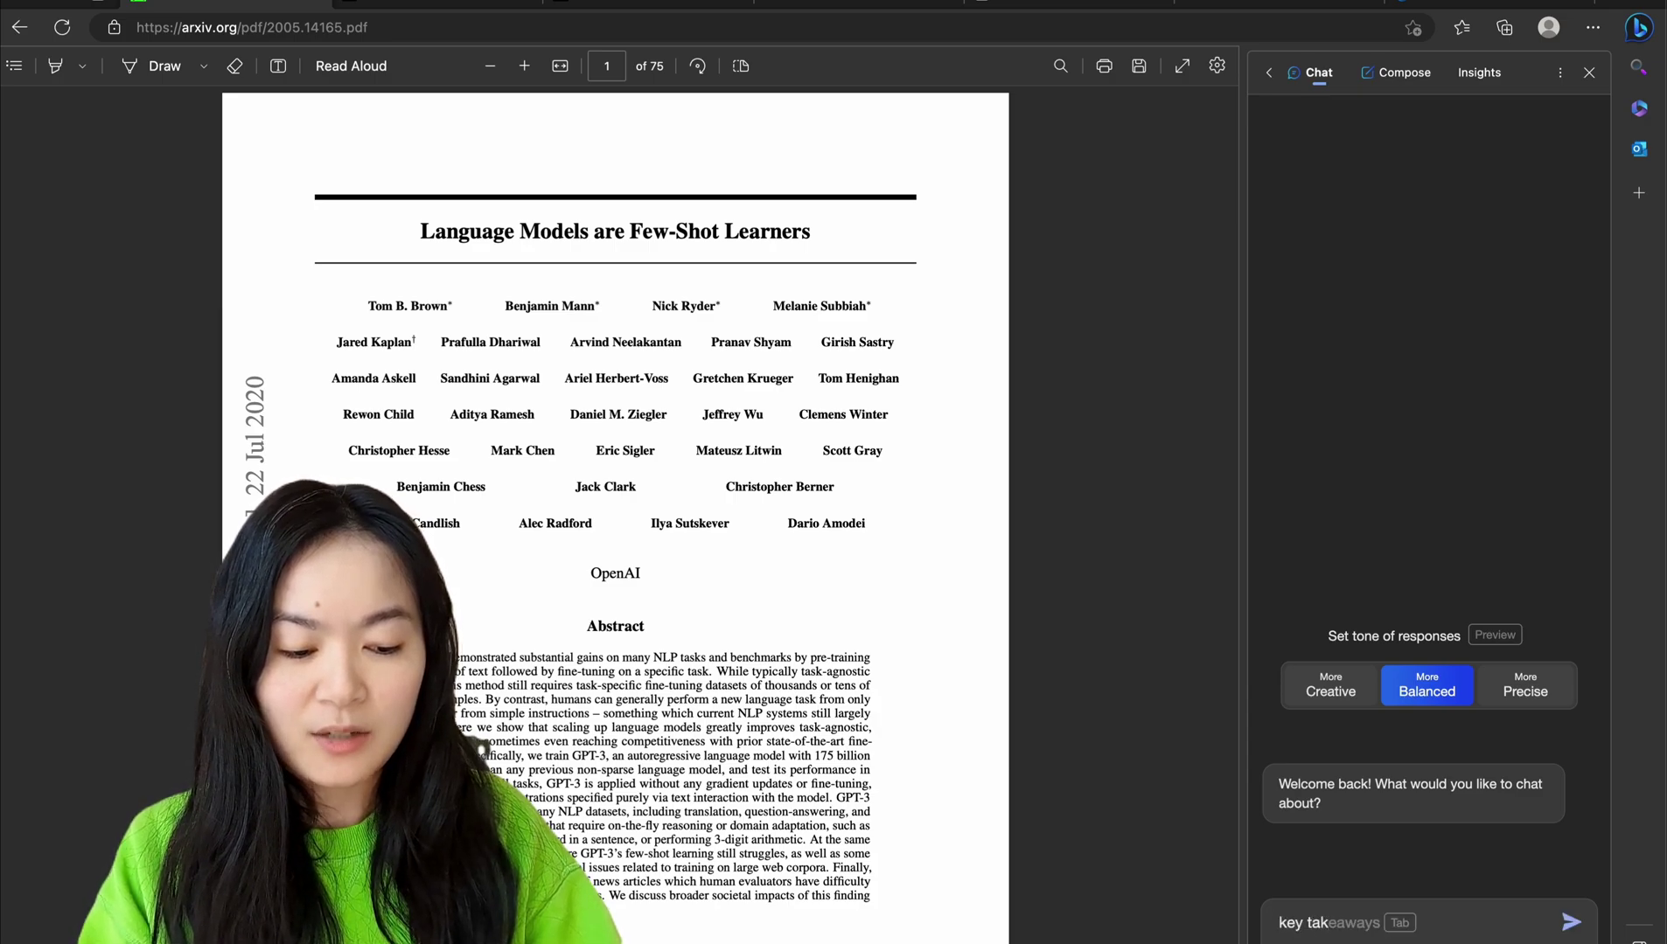
key(Tab)
text(for)
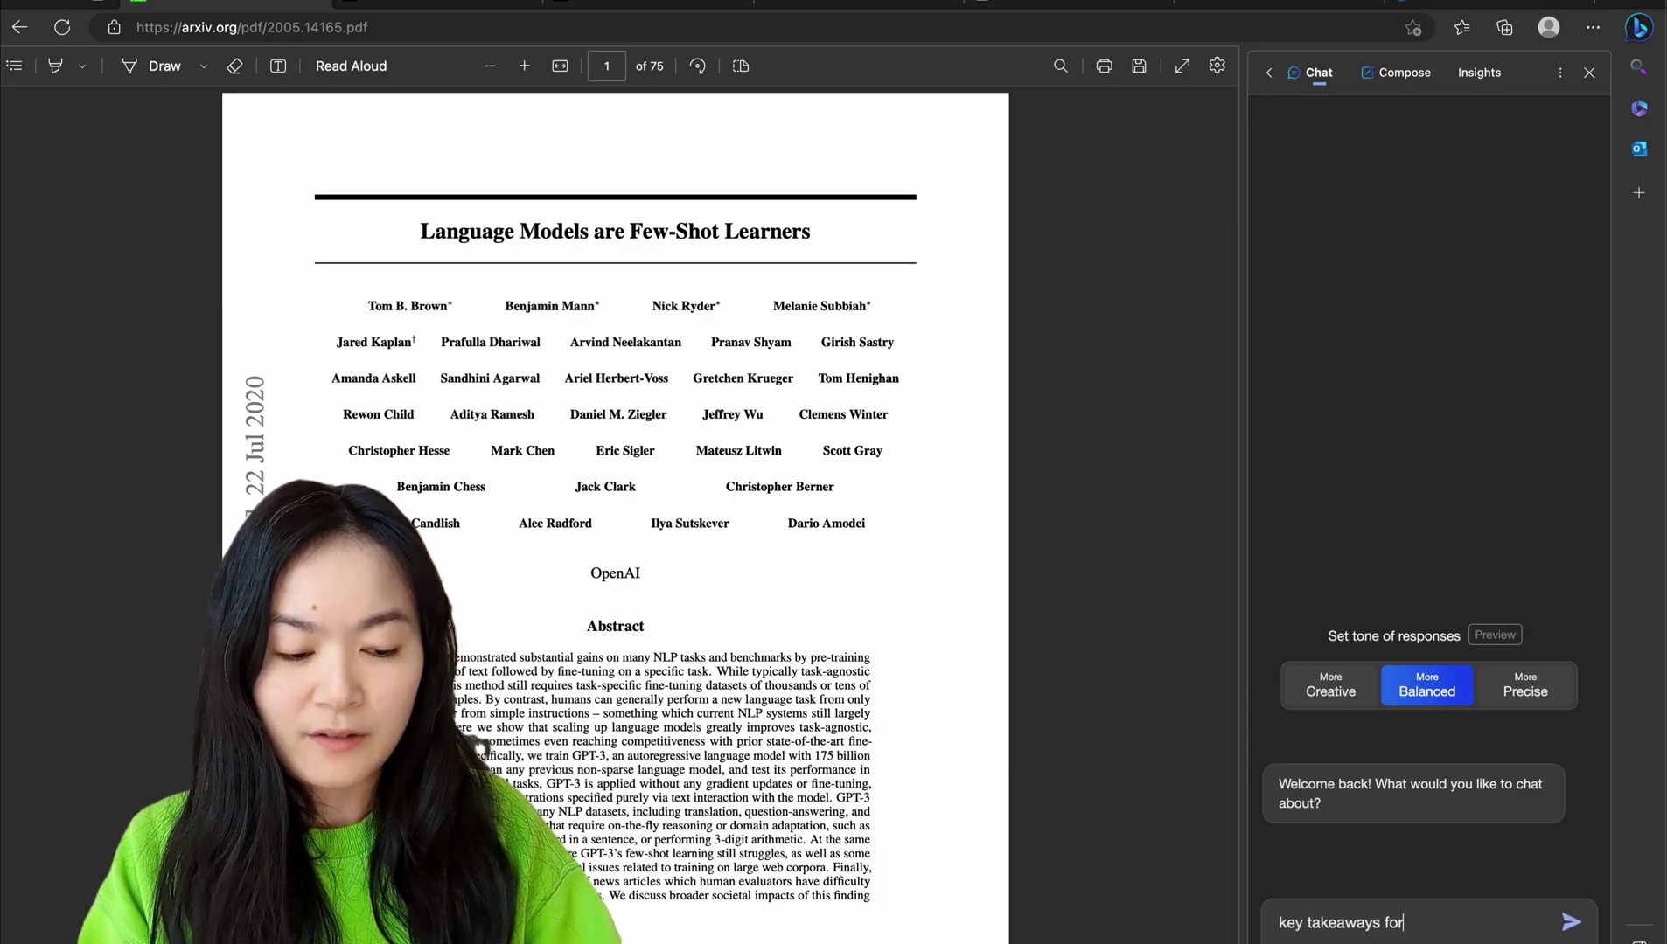
text( the page)
key(Return)
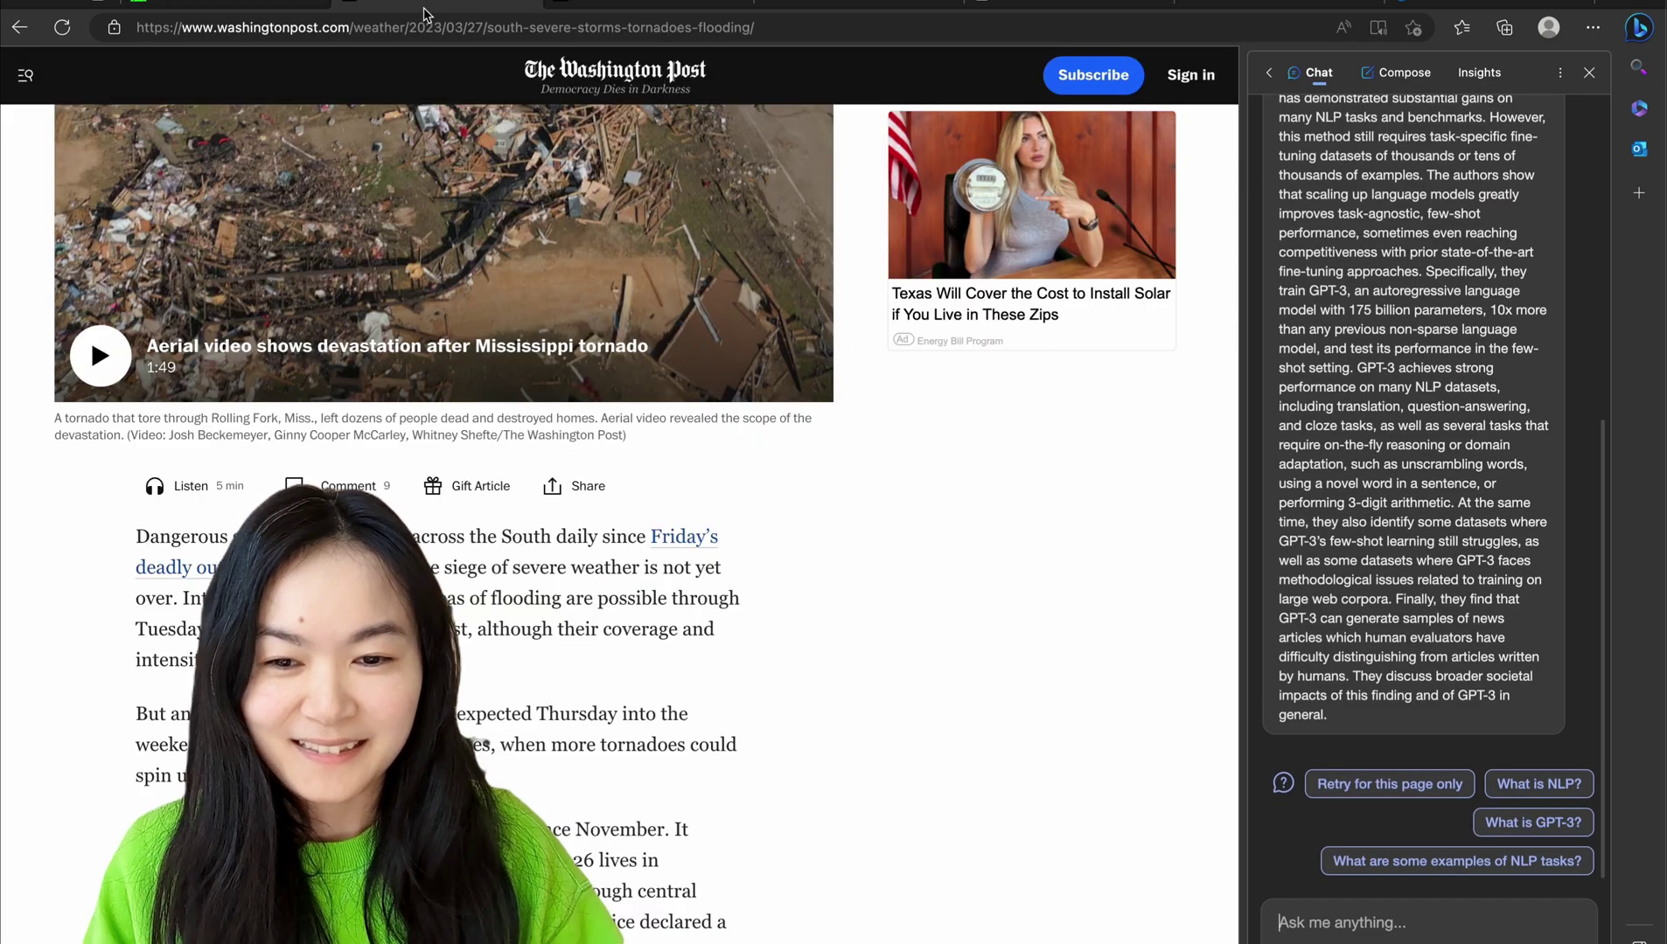
- Ask Copilot for 'key takeaways for the page' on the Washington Post storm article
click(1356, 912)
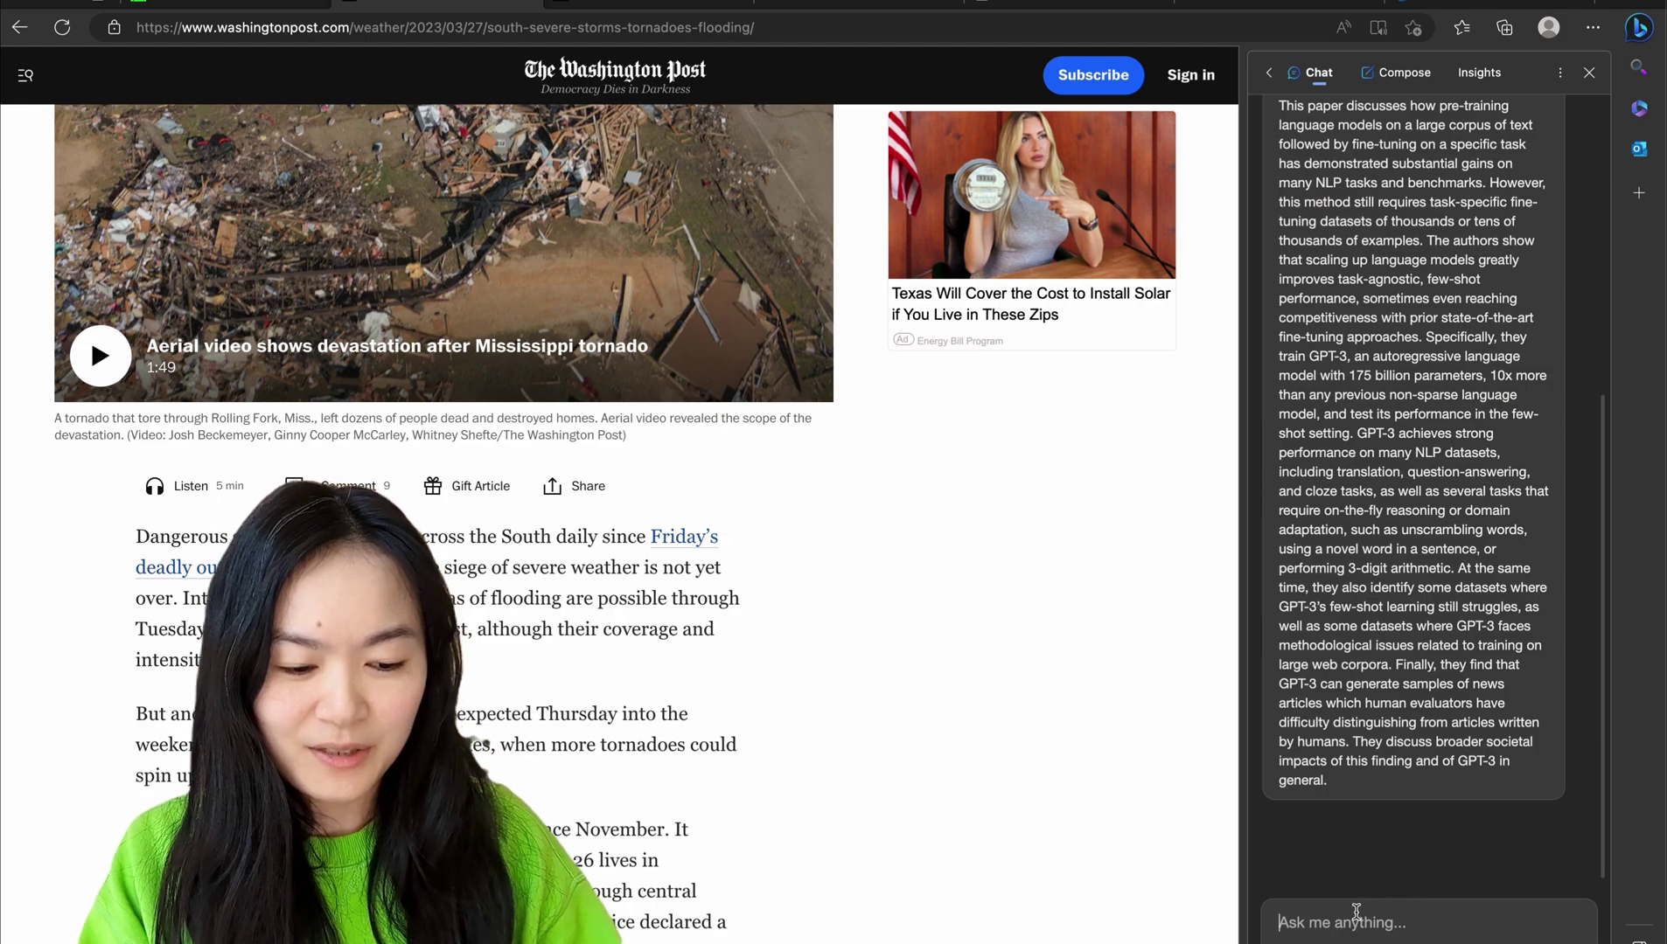
text(key take)
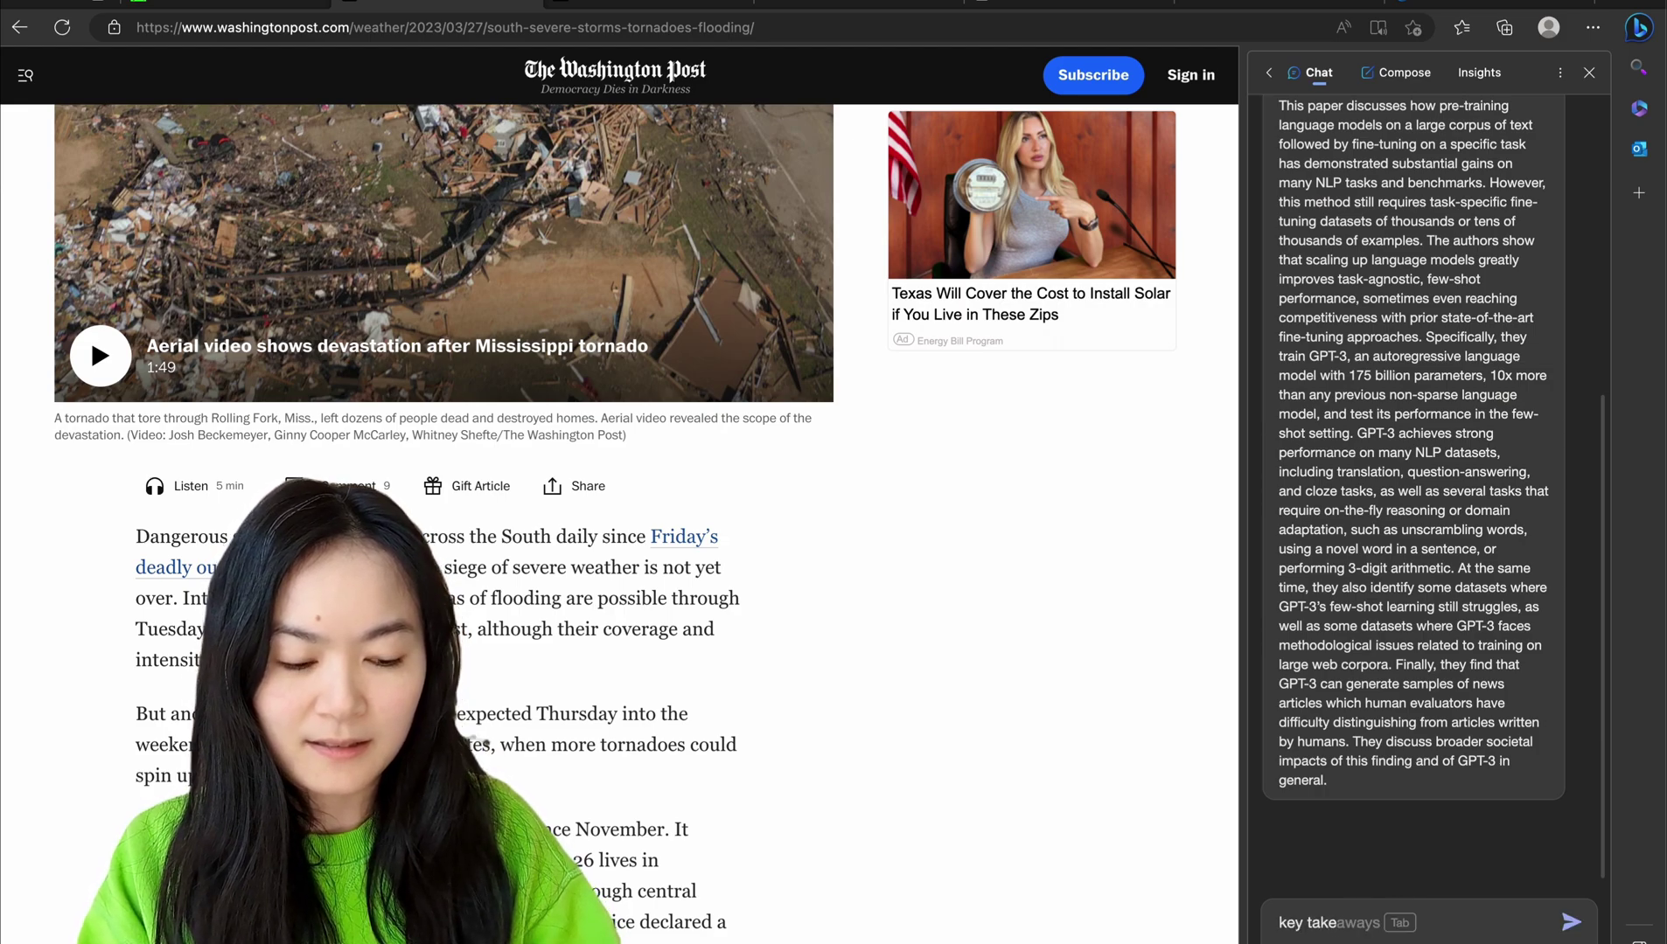
key(Tab)
text(for)
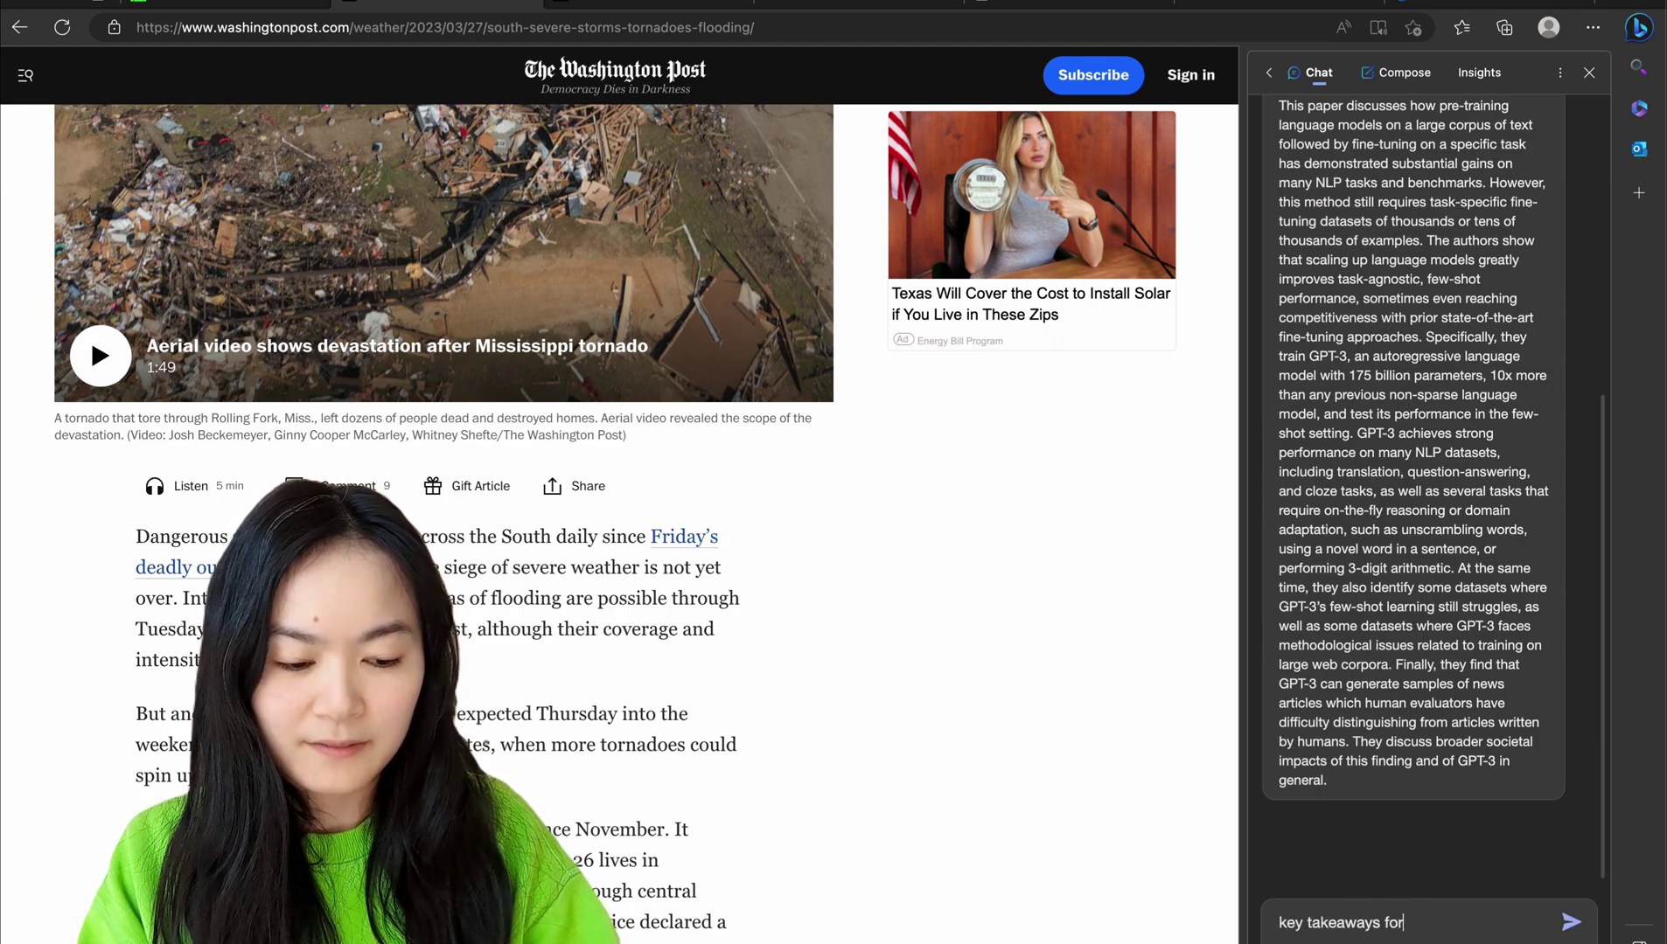
text( the page)
key(Return)
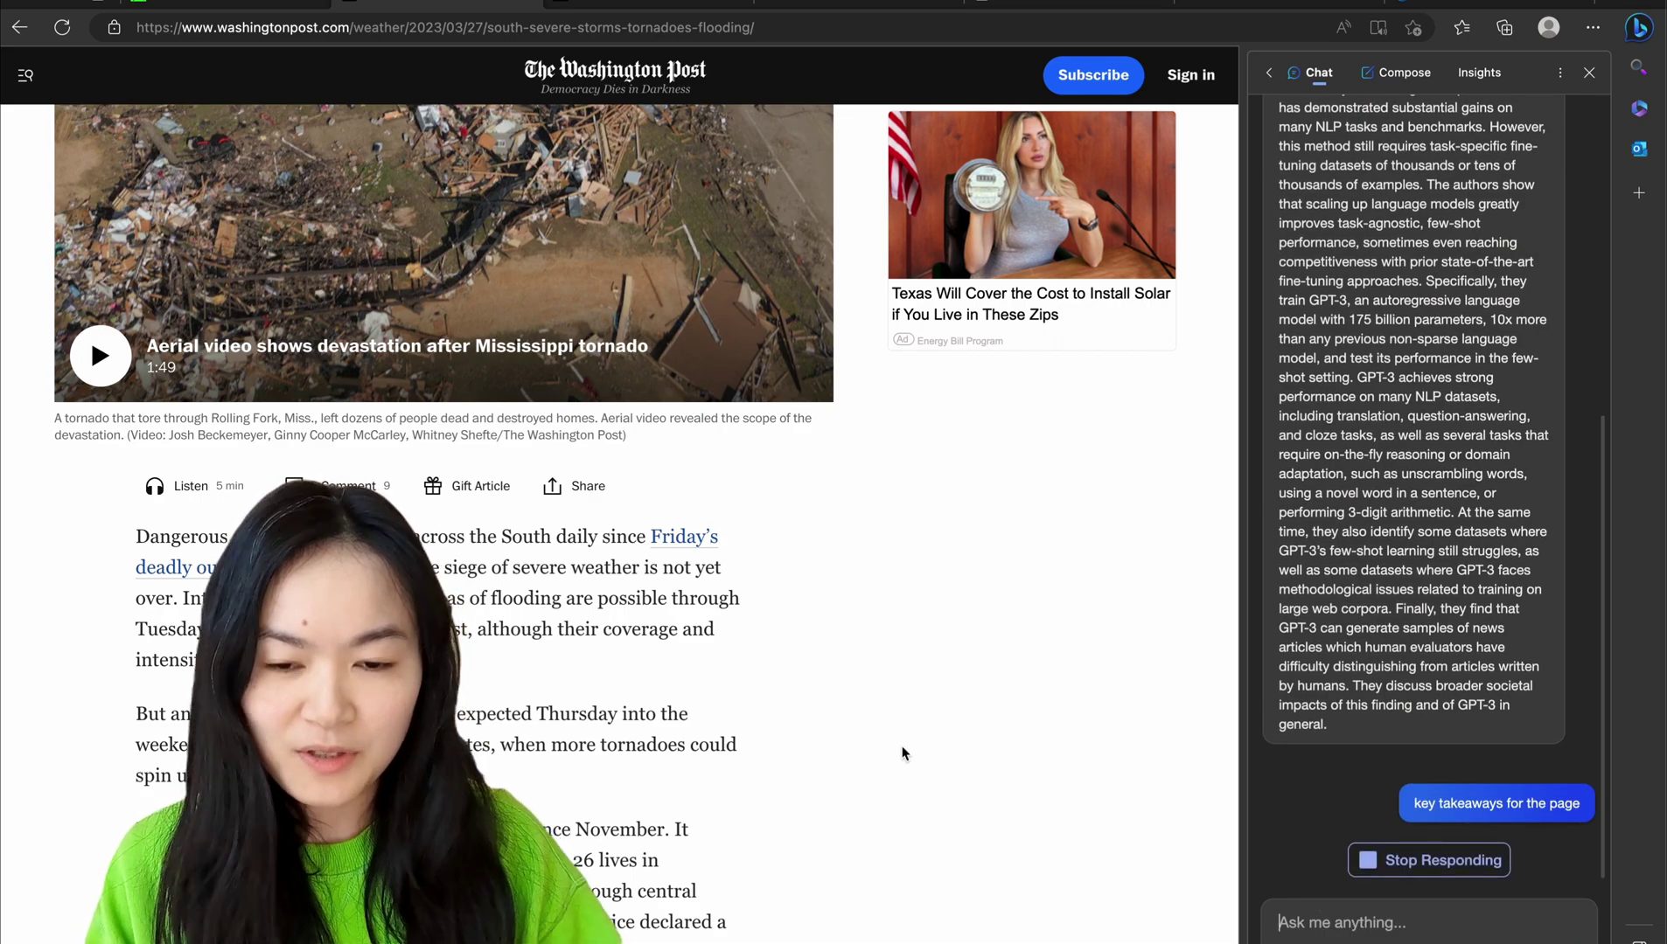
scroll(900, 755, up, 7)
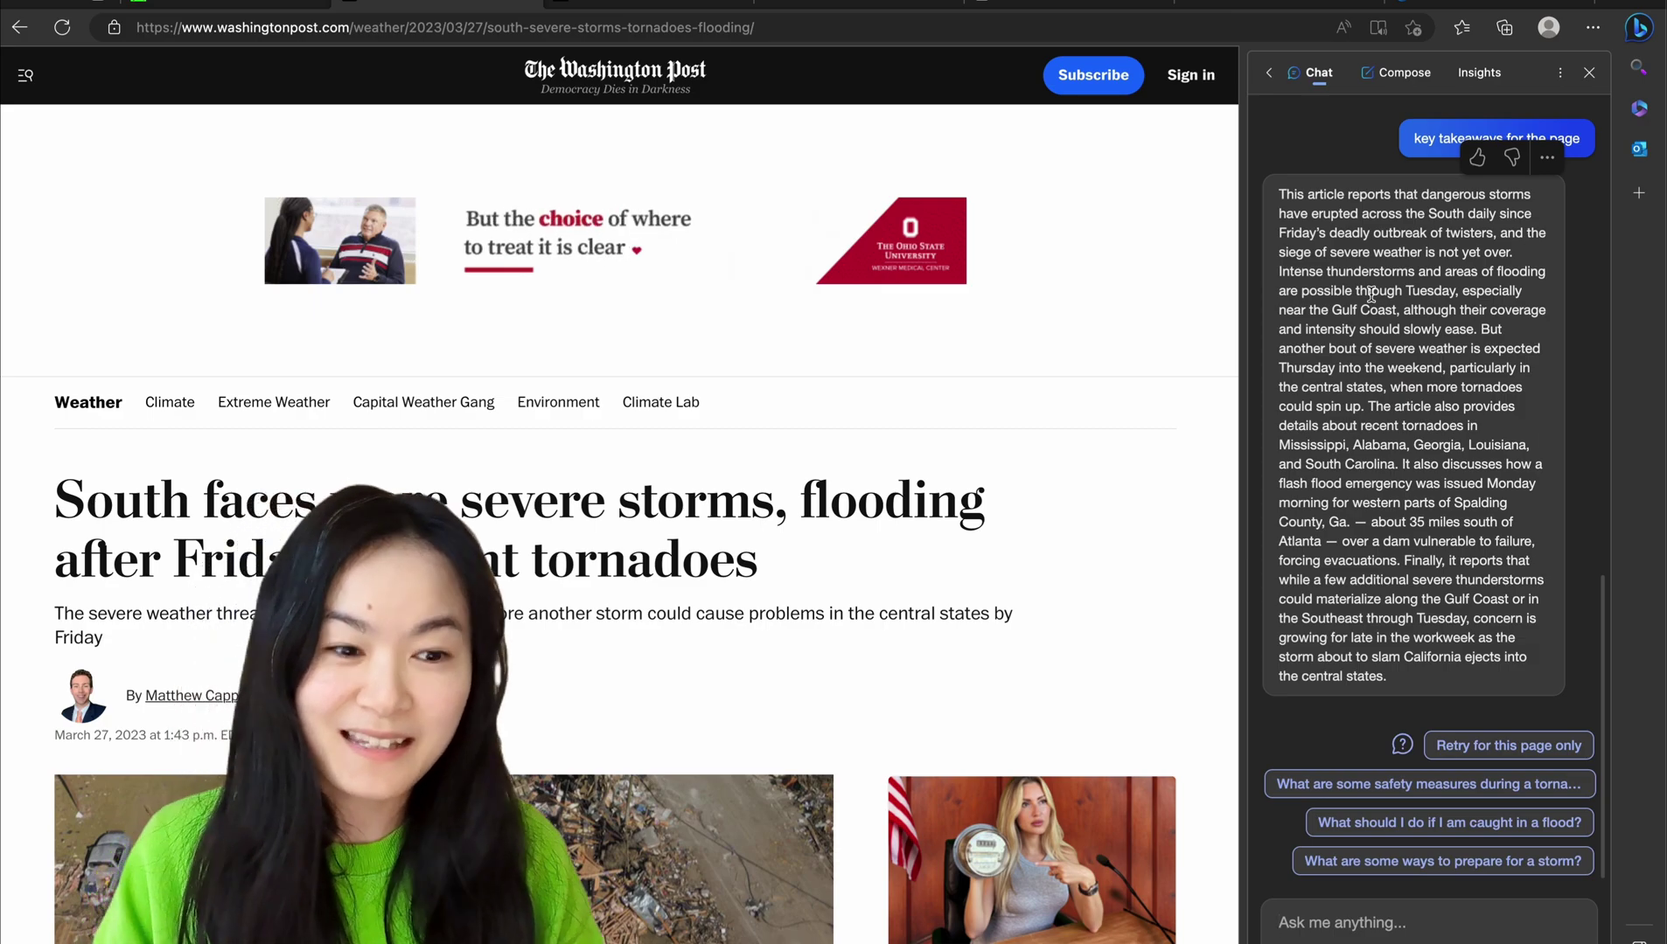
- Show the Discover sidebar settings with Page context enabled, then reset Copilot to a new chat
click(1592, 27)
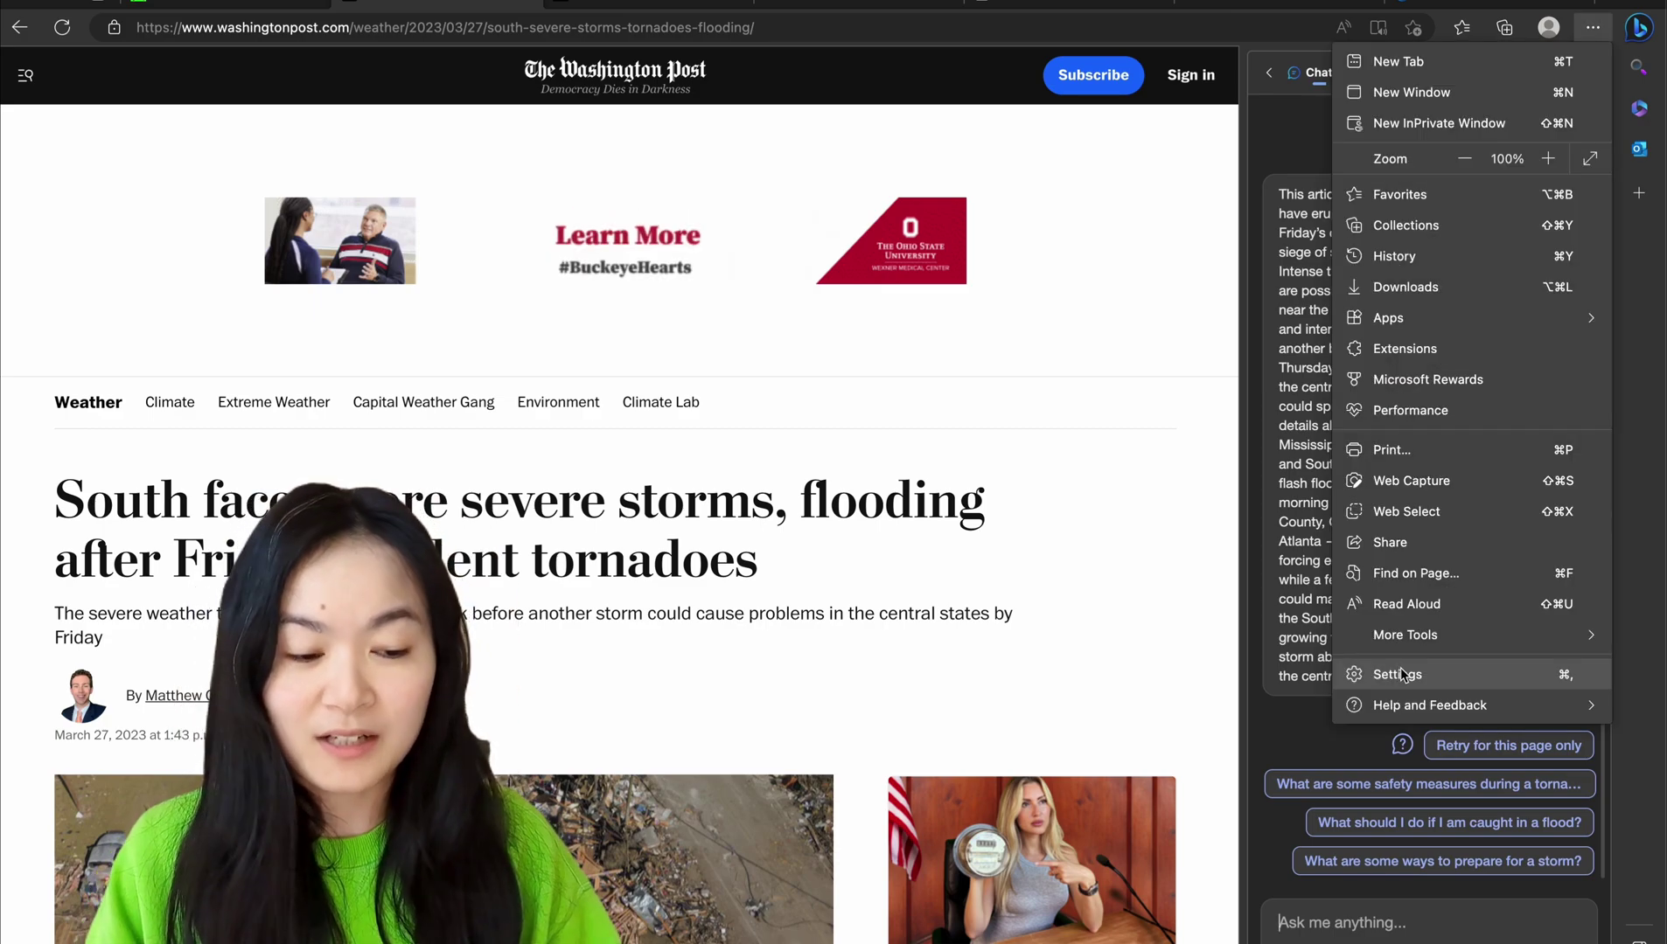
click(1402, 676)
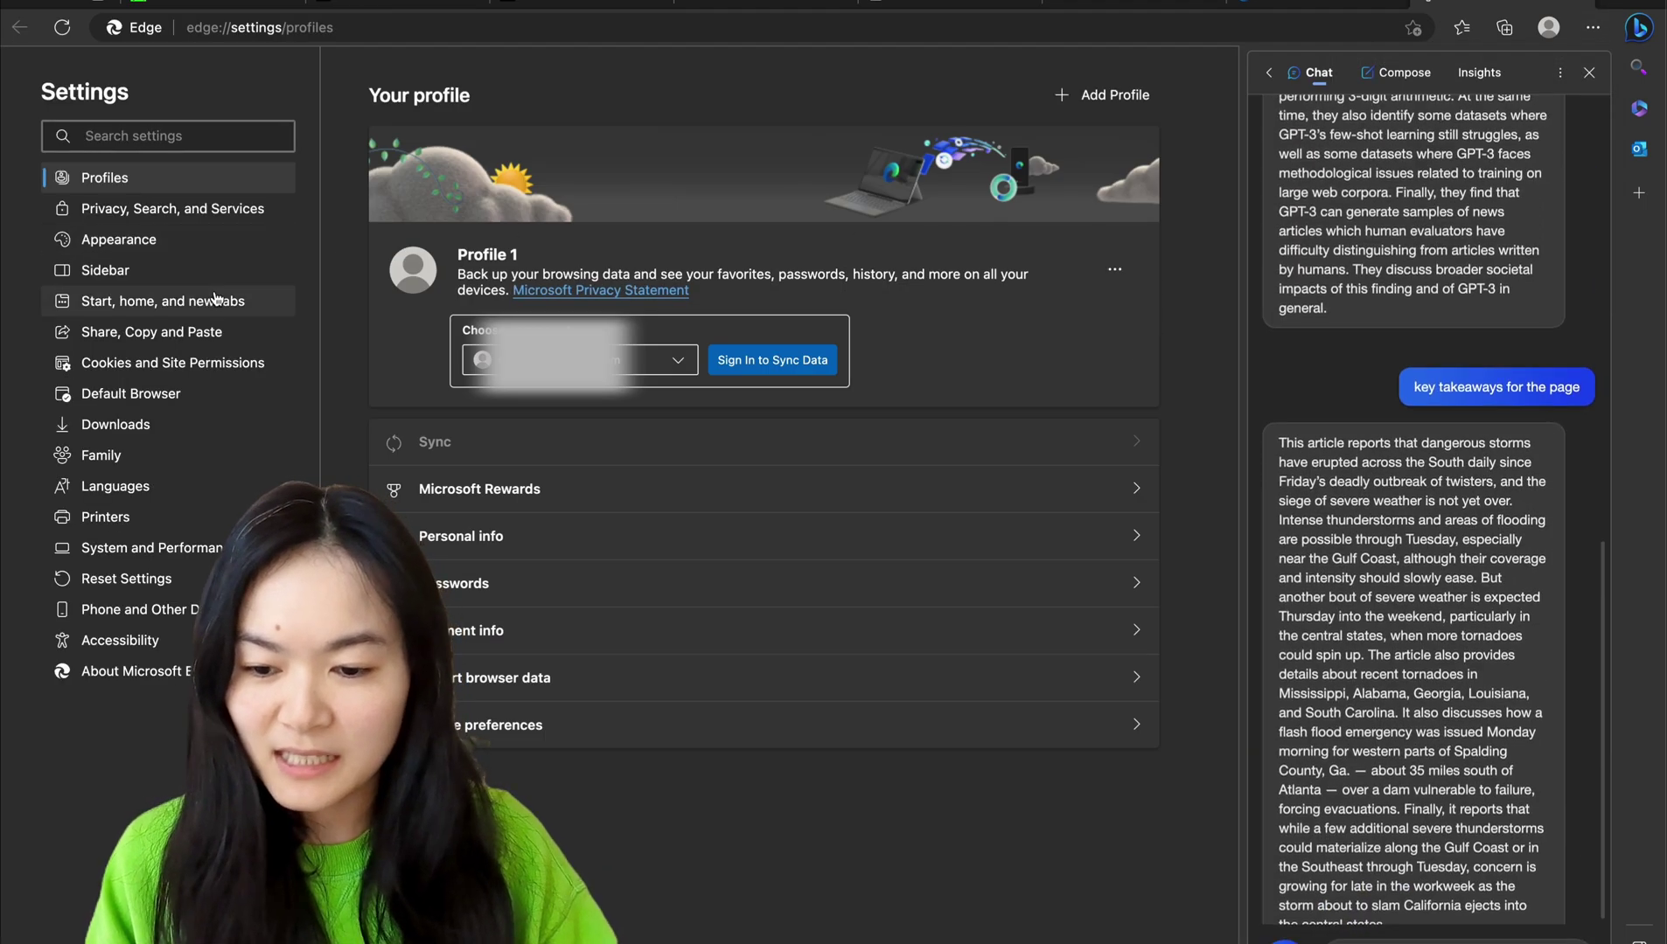
click(212, 272)
click(552, 541)
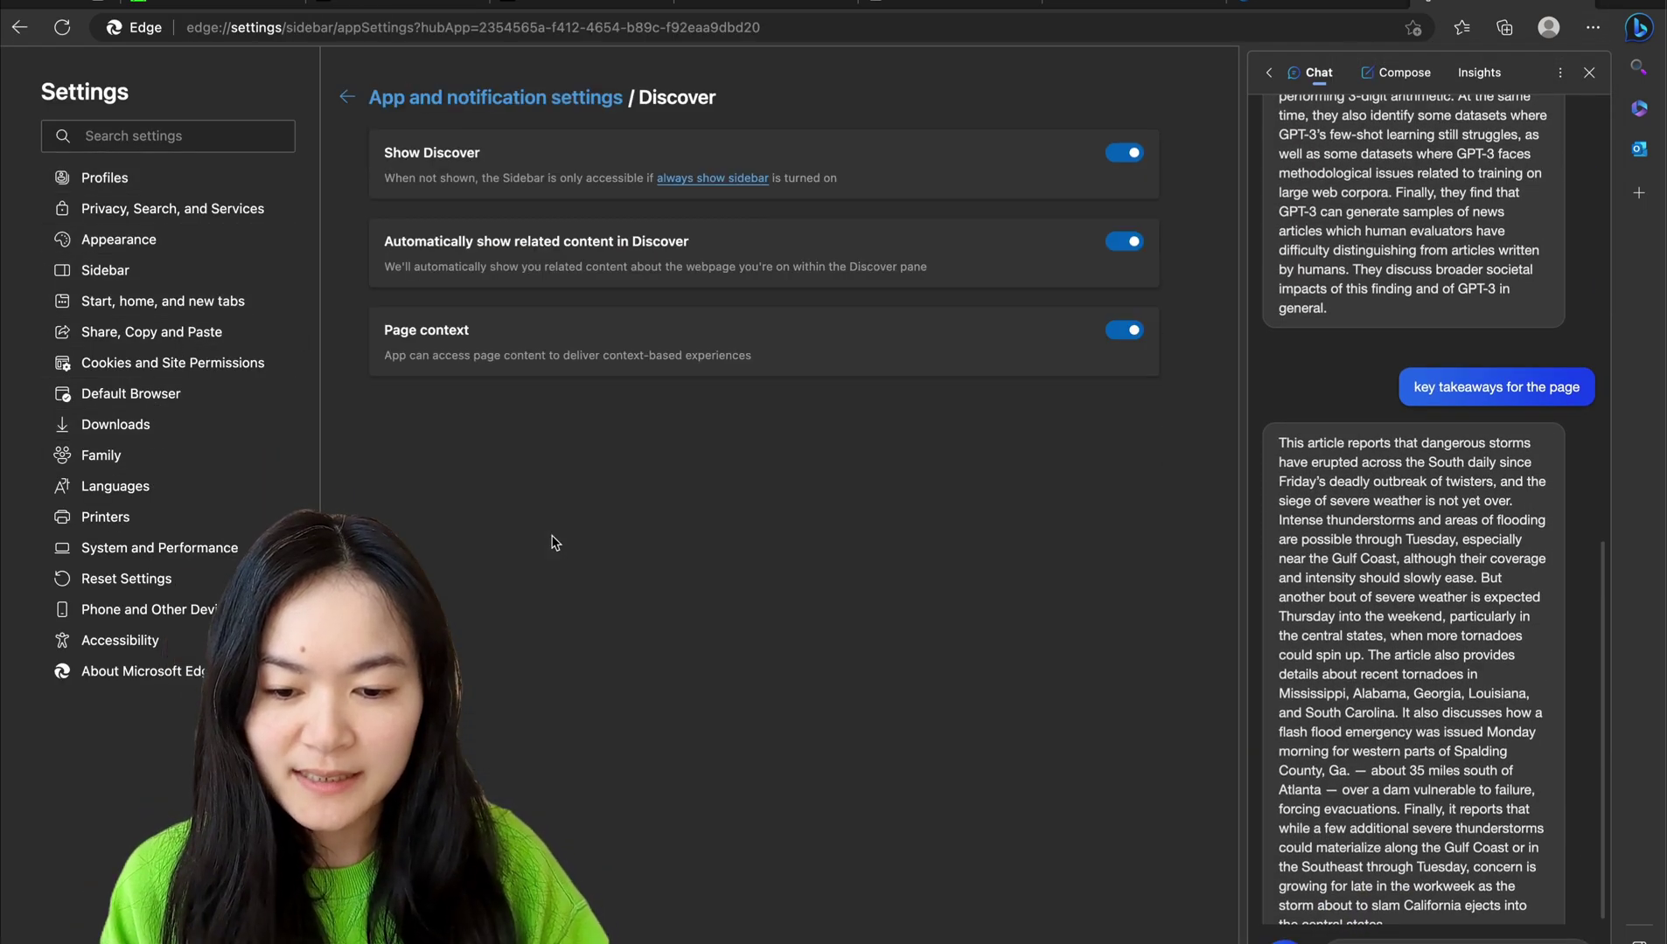
click(1559, 75)
click(1382, 171)
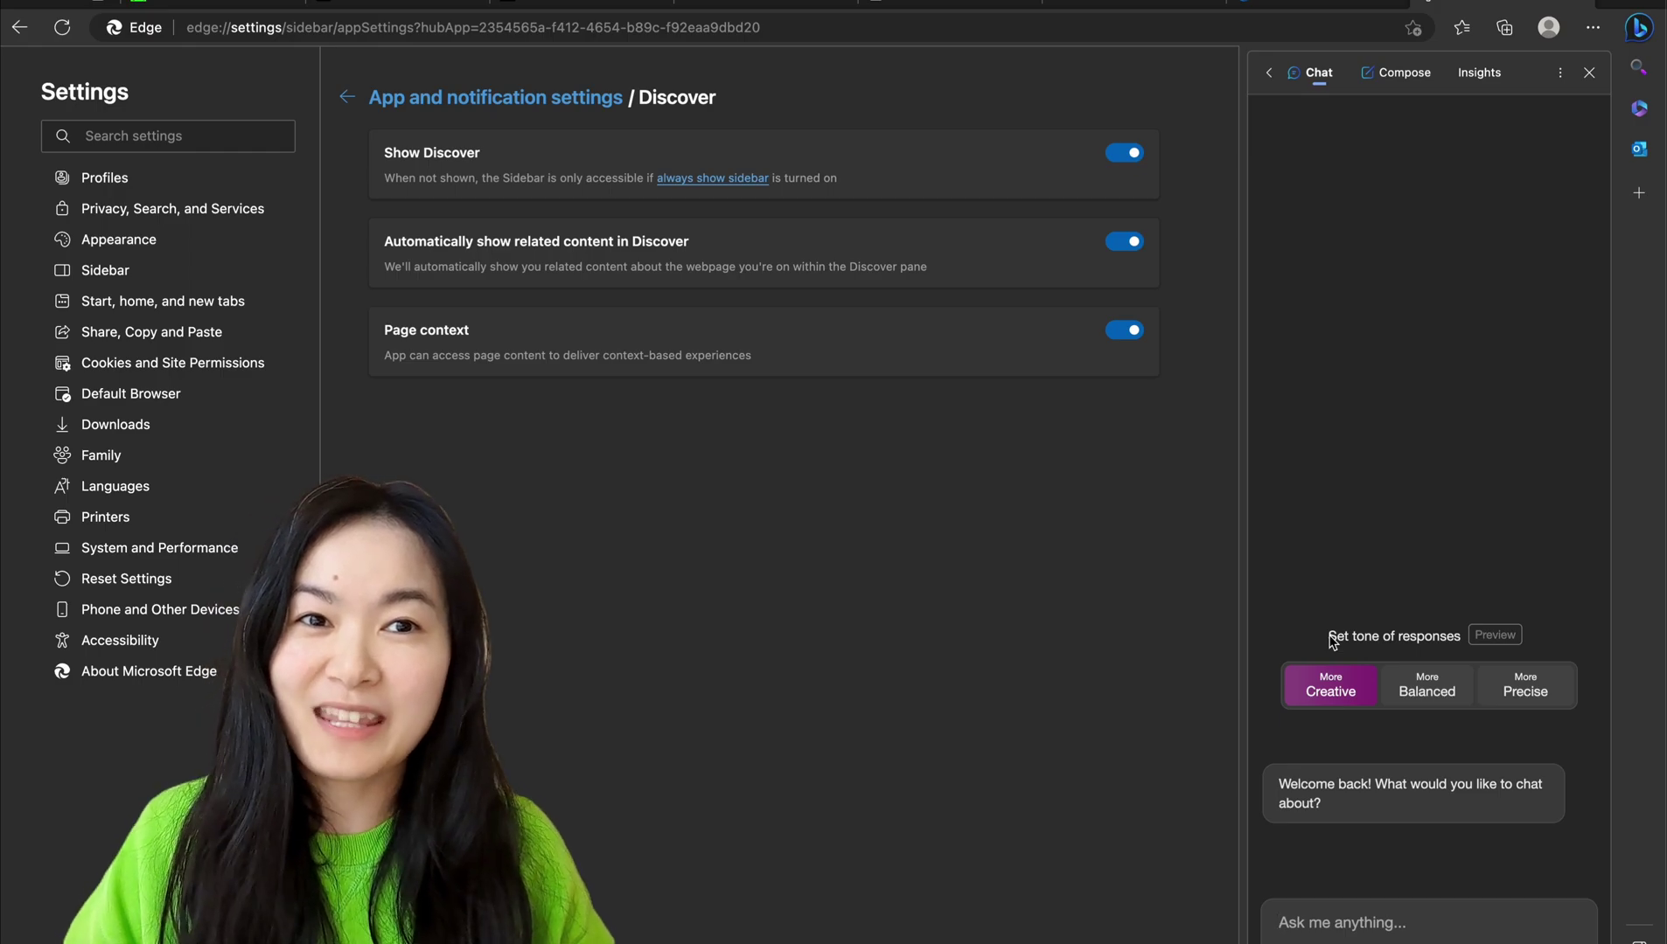
- Send Copilot 'draw a picture: cat running in Hogwarts' and view the four generated images
text(draw)
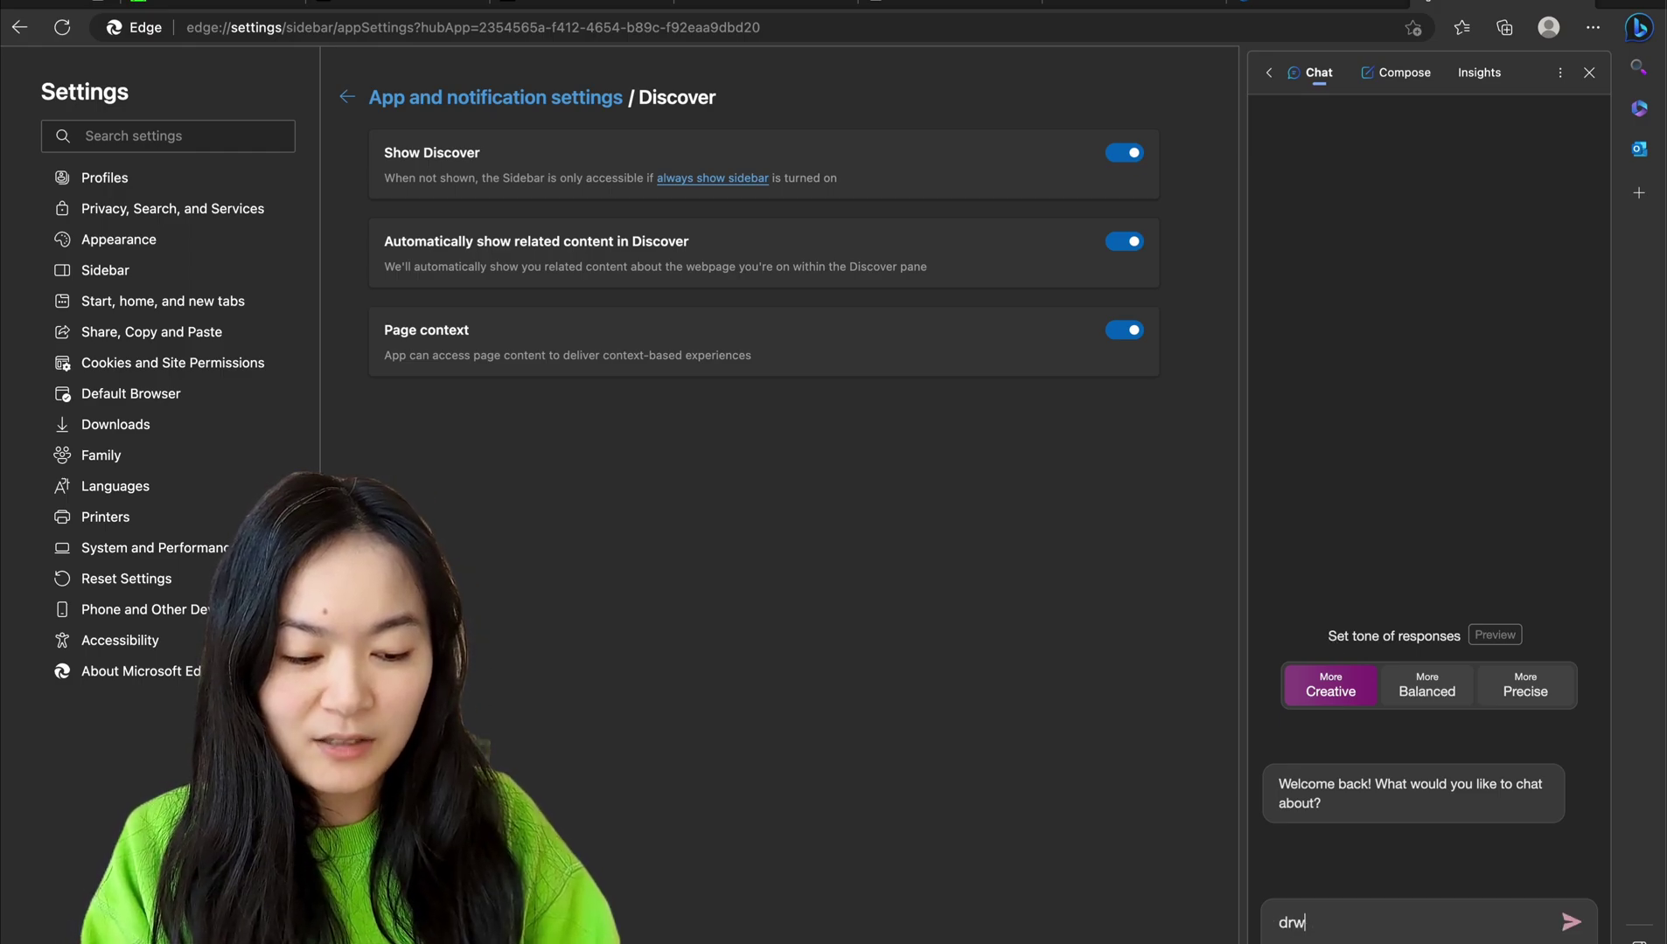
text( a pic)
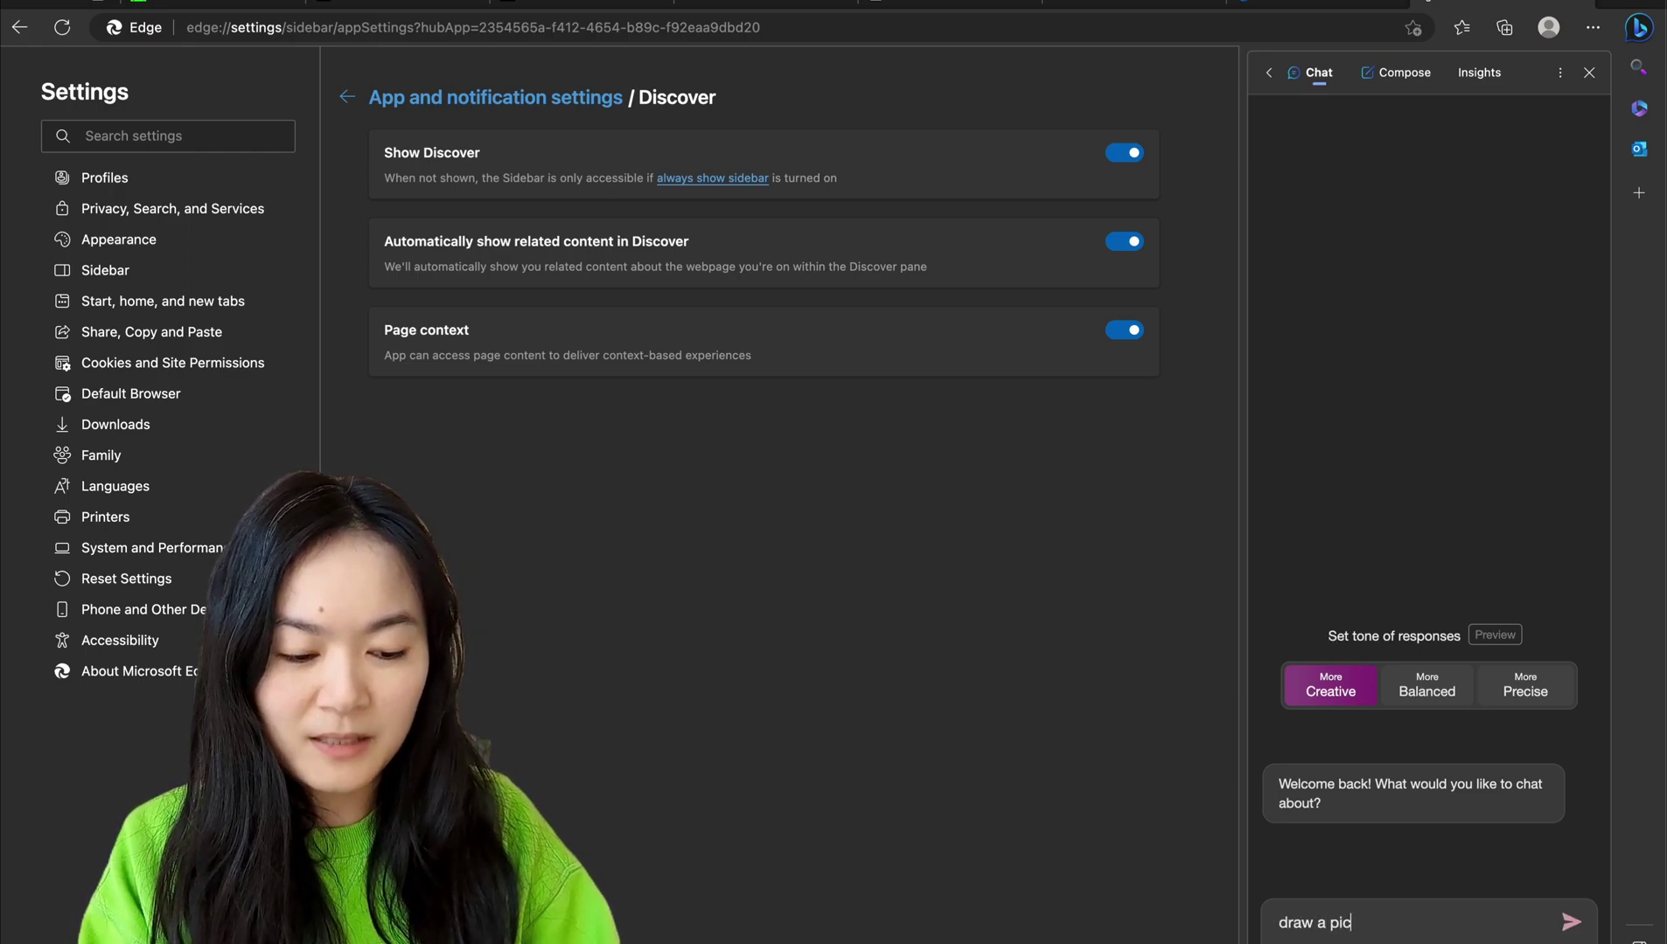
text(ture: cat running in )
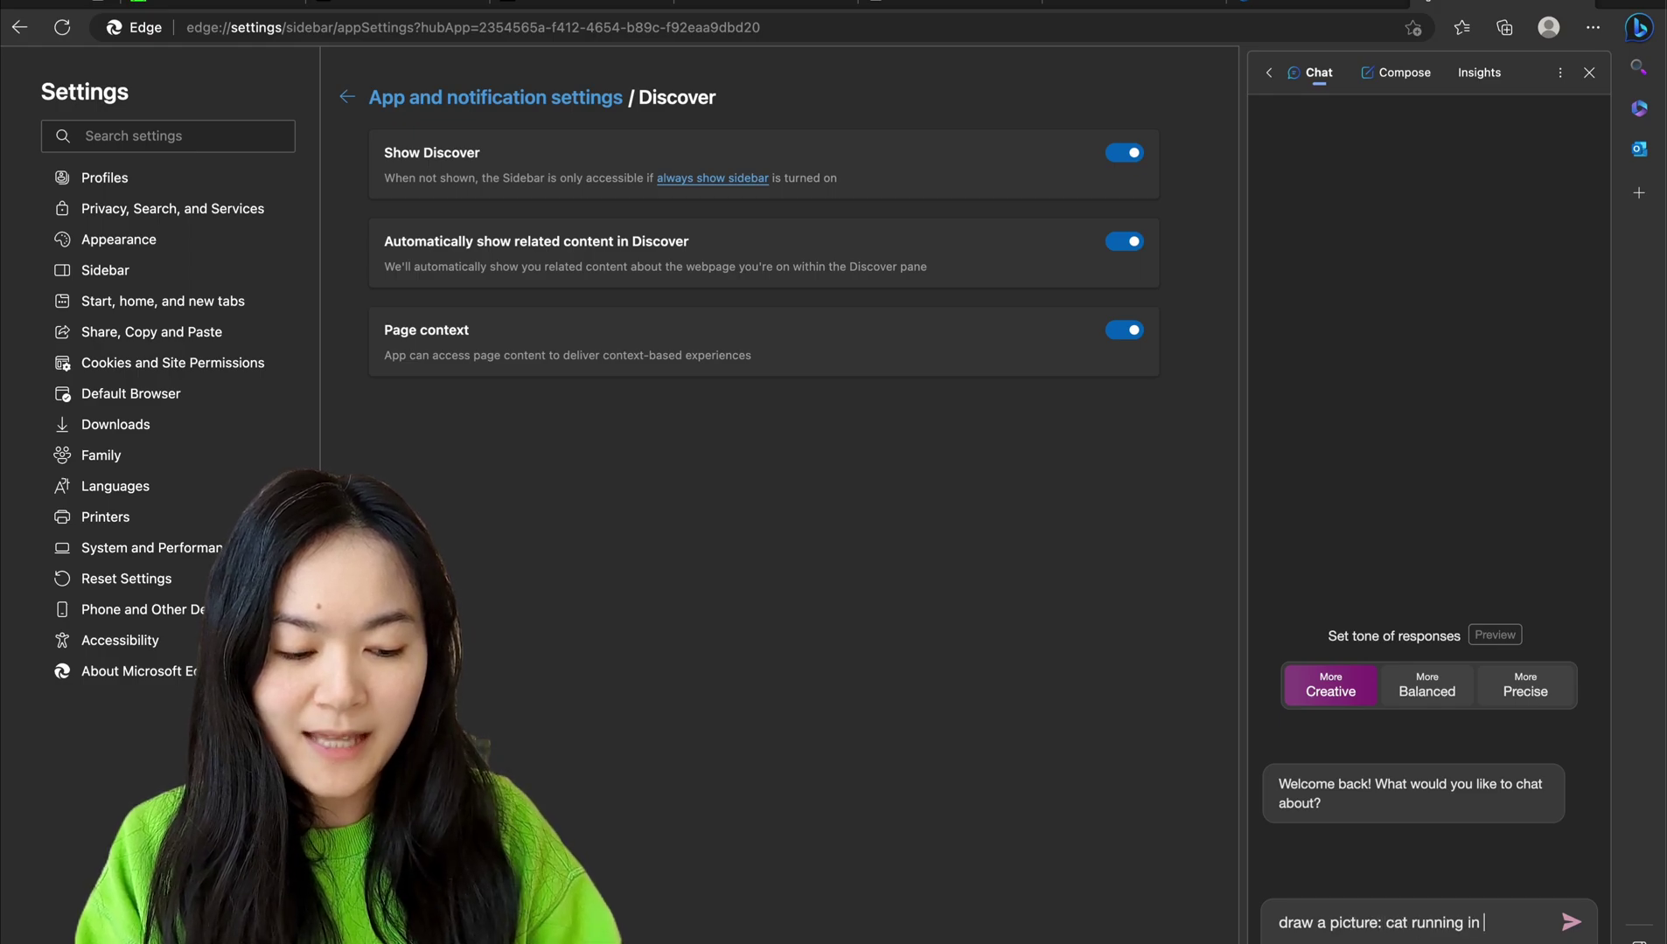
text(Hogwar)
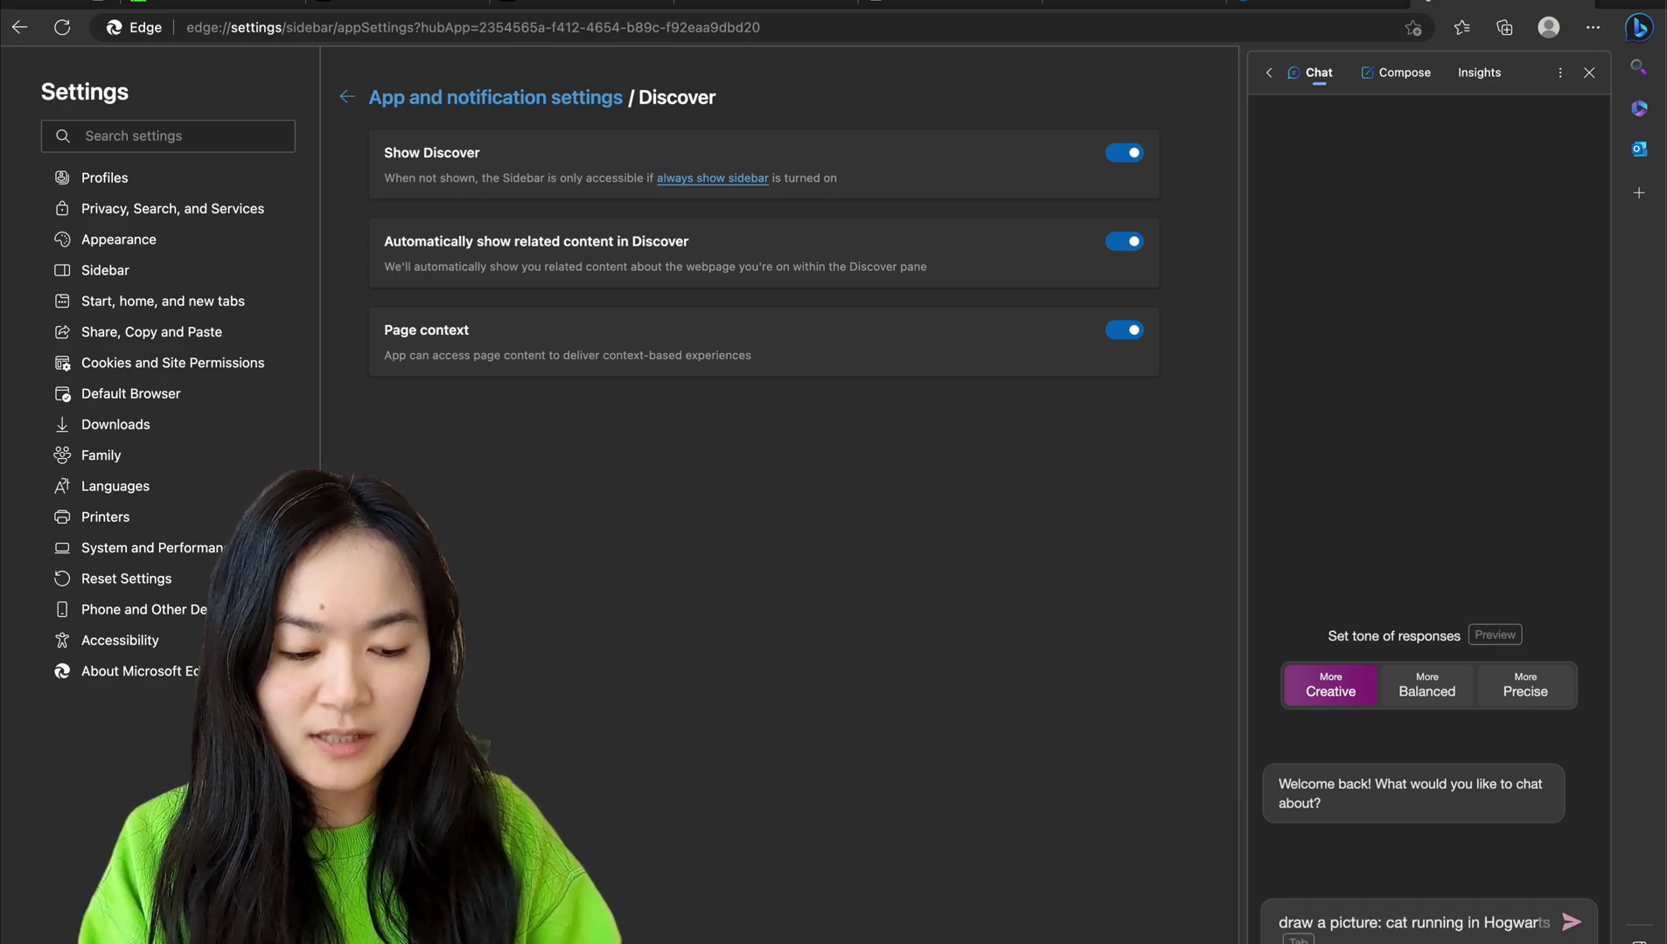
text(ts)
click(1571, 921)
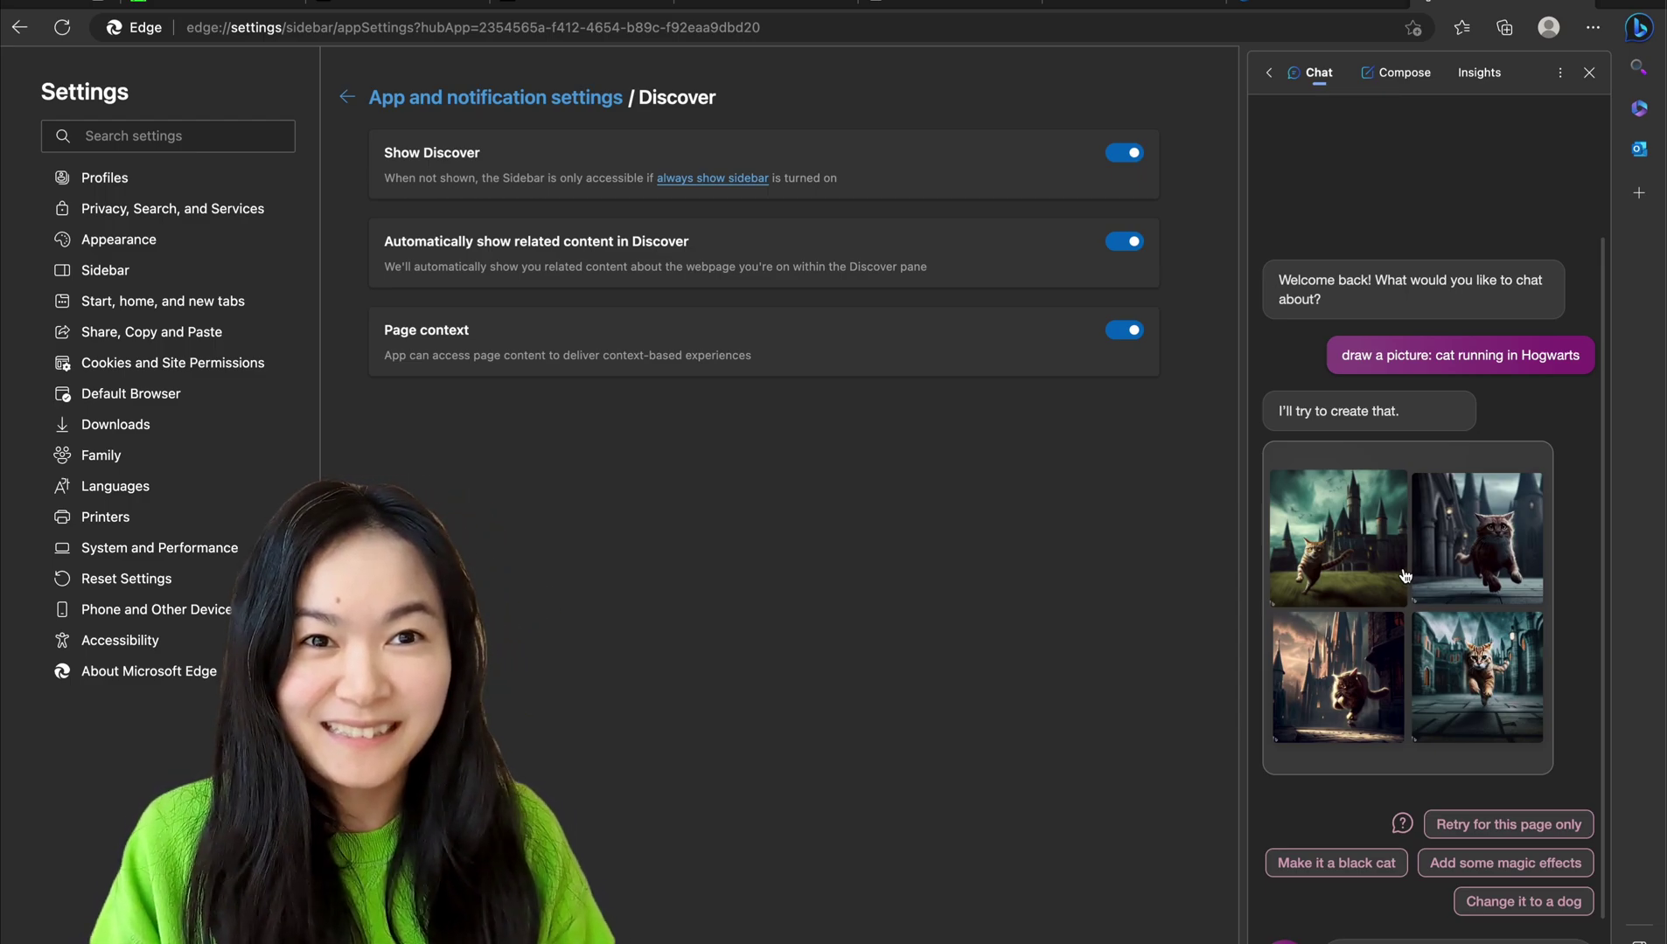
scroll(1403, 935, down, 1)
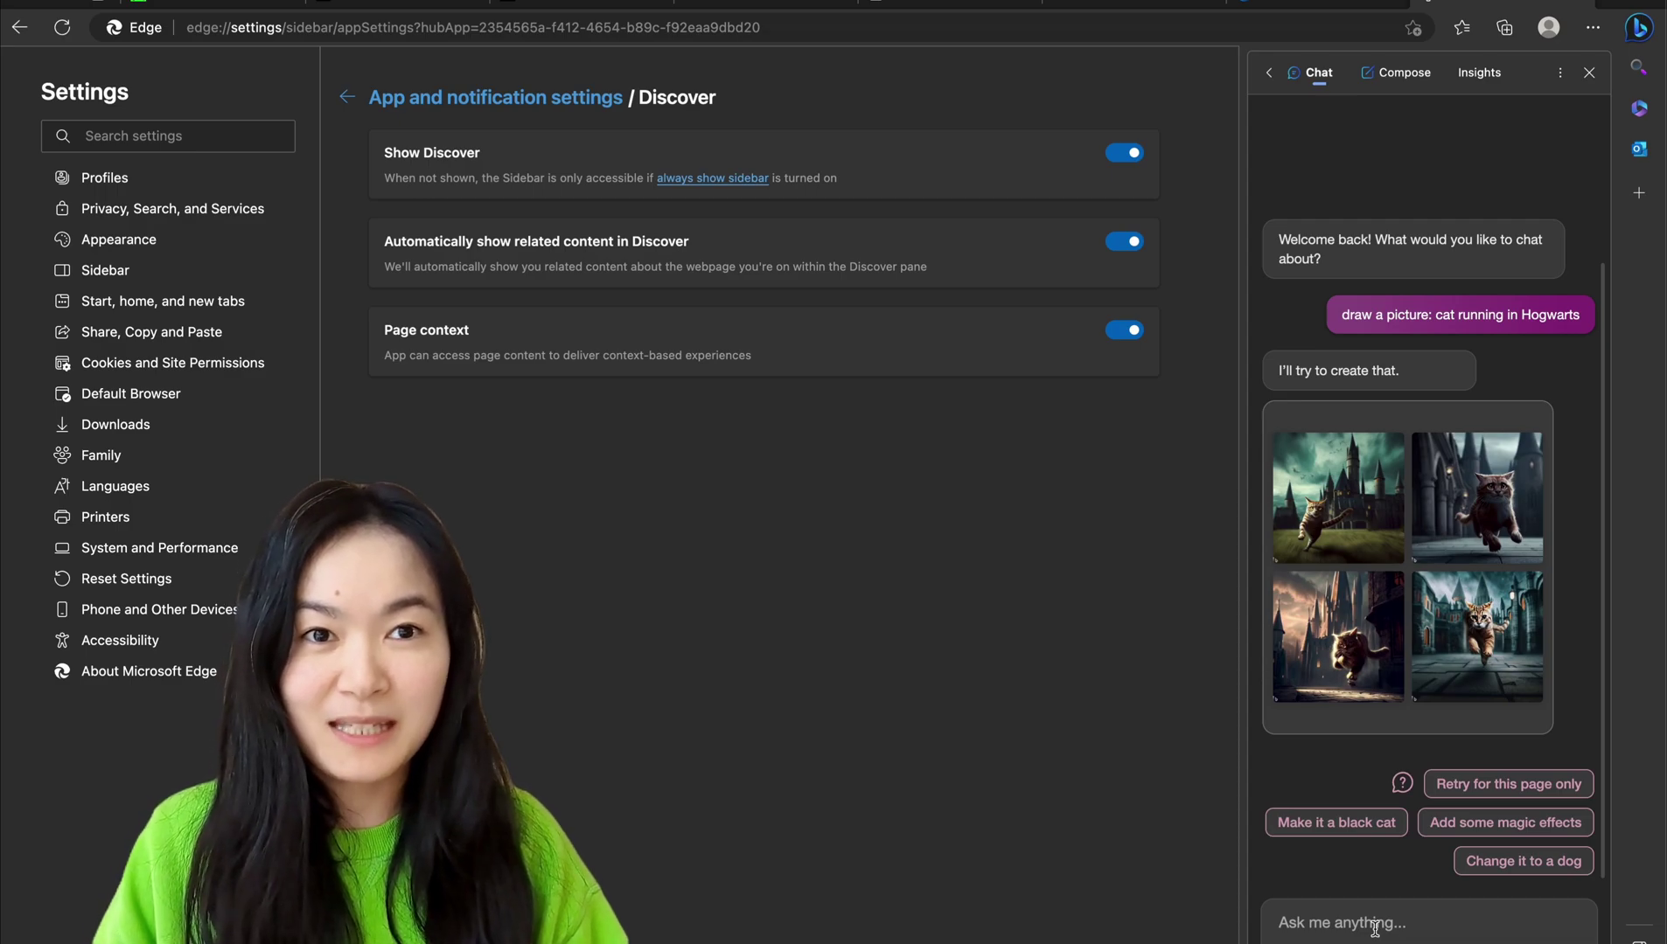
- In Compose, generate an Enthusiastic, Medium-length paragraph invitation to a data science book club
click(1396, 72)
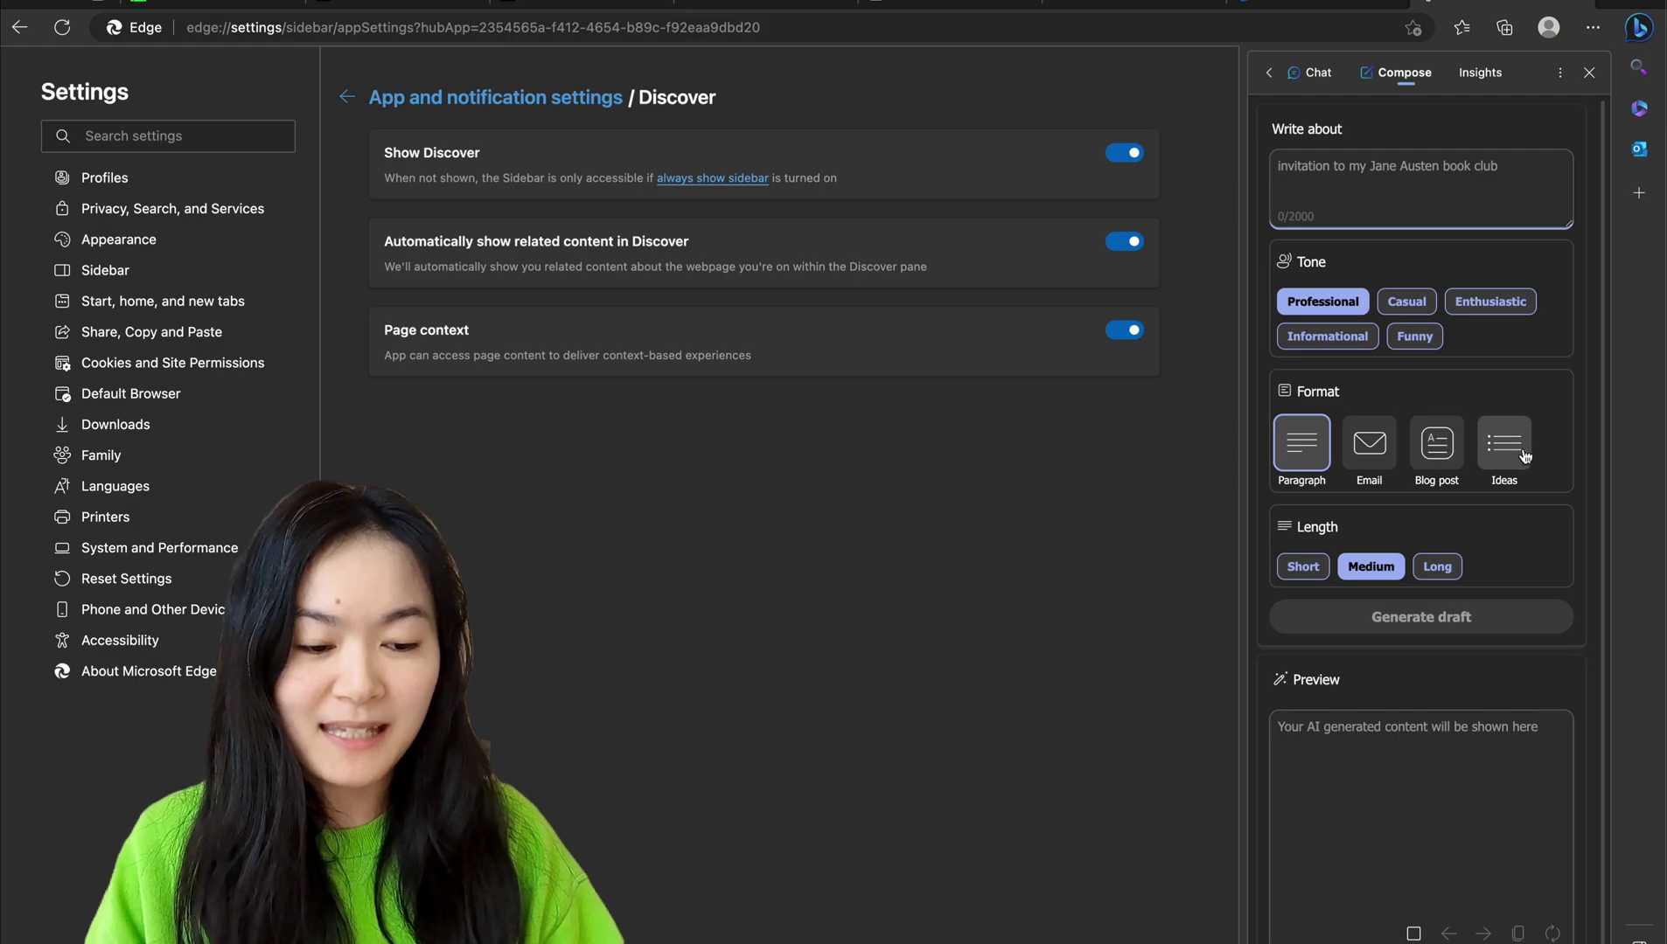
text(iniv)
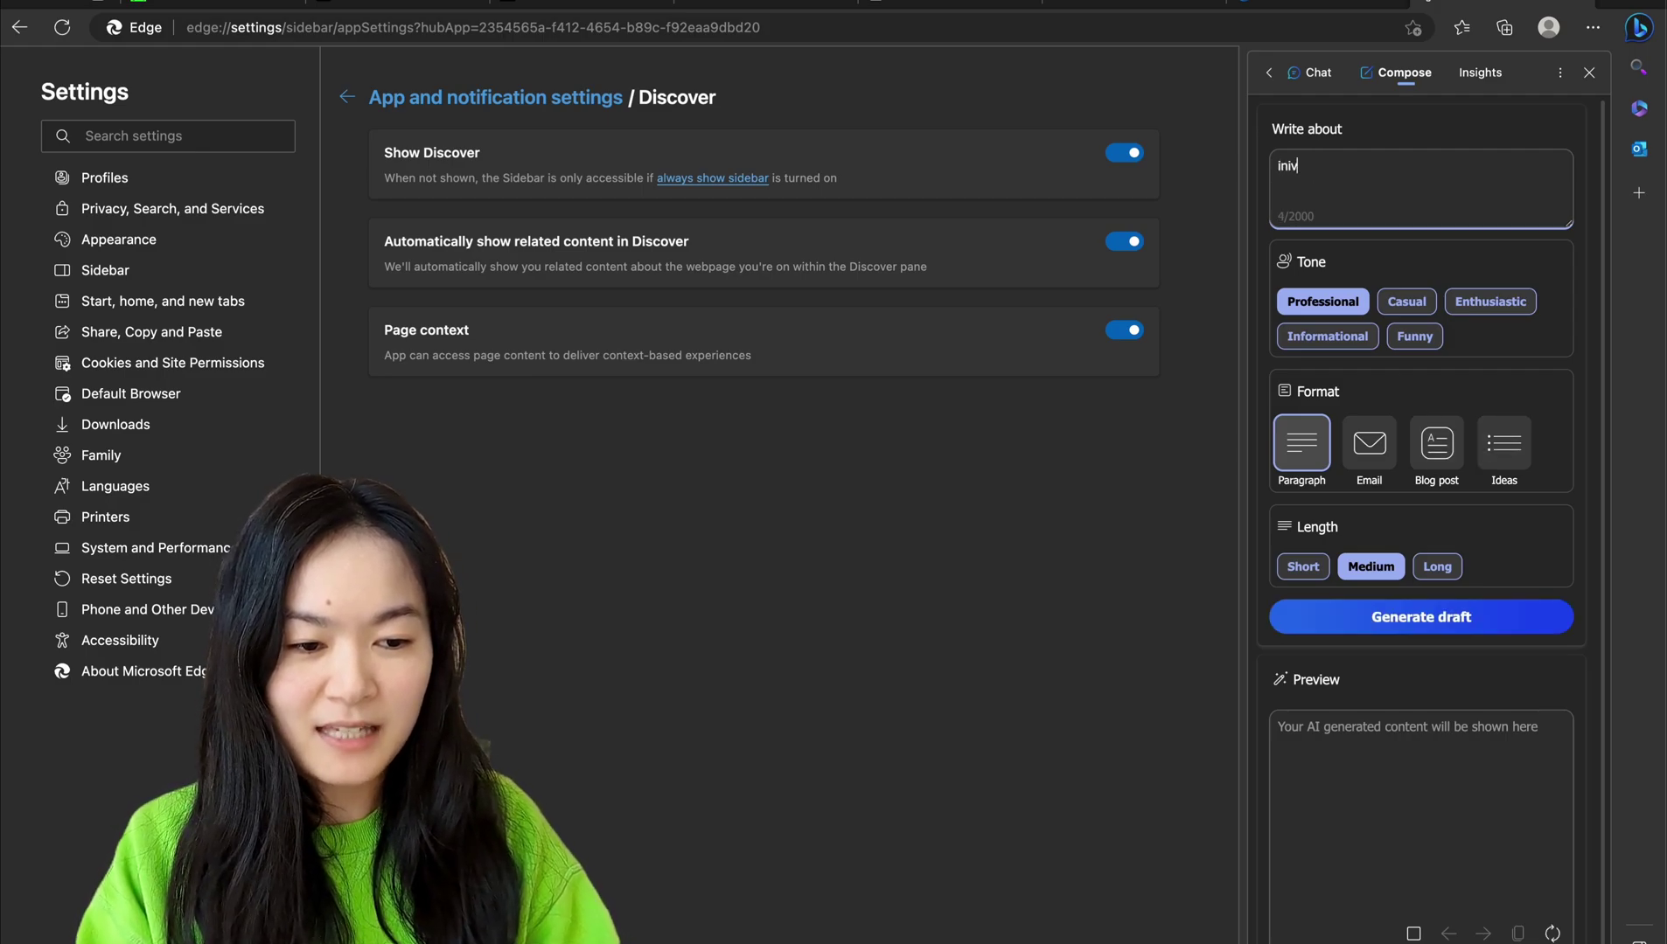
key(BackSpace)
key(BackSpace)
text(vitation to my data science book club)
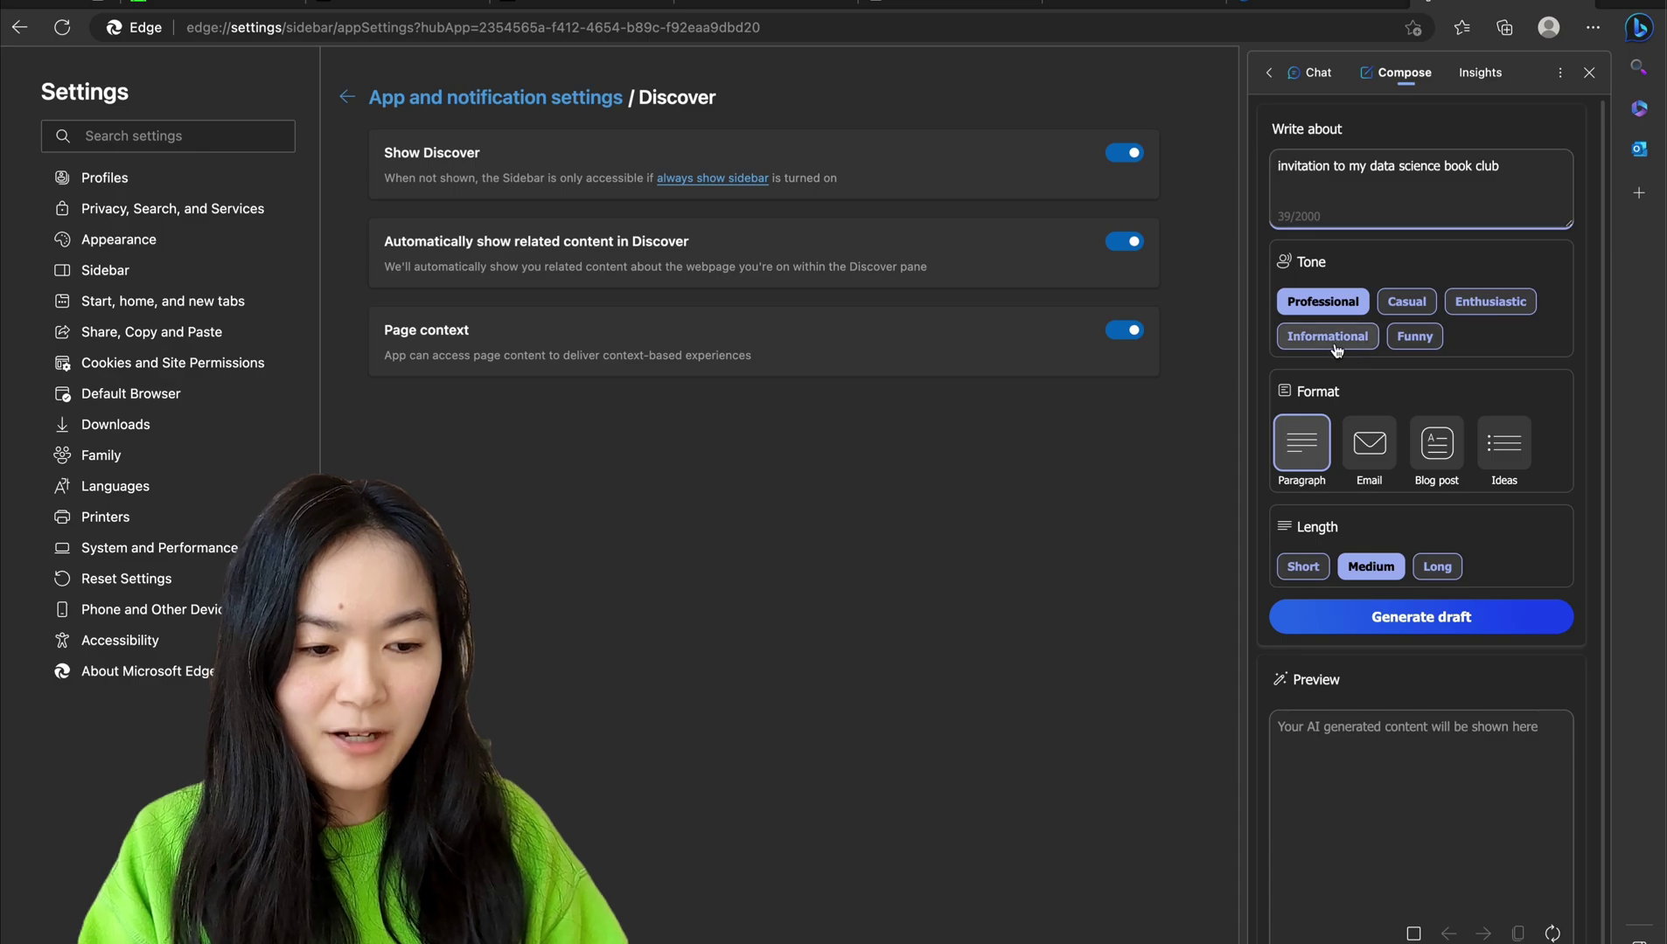
click(1503, 305)
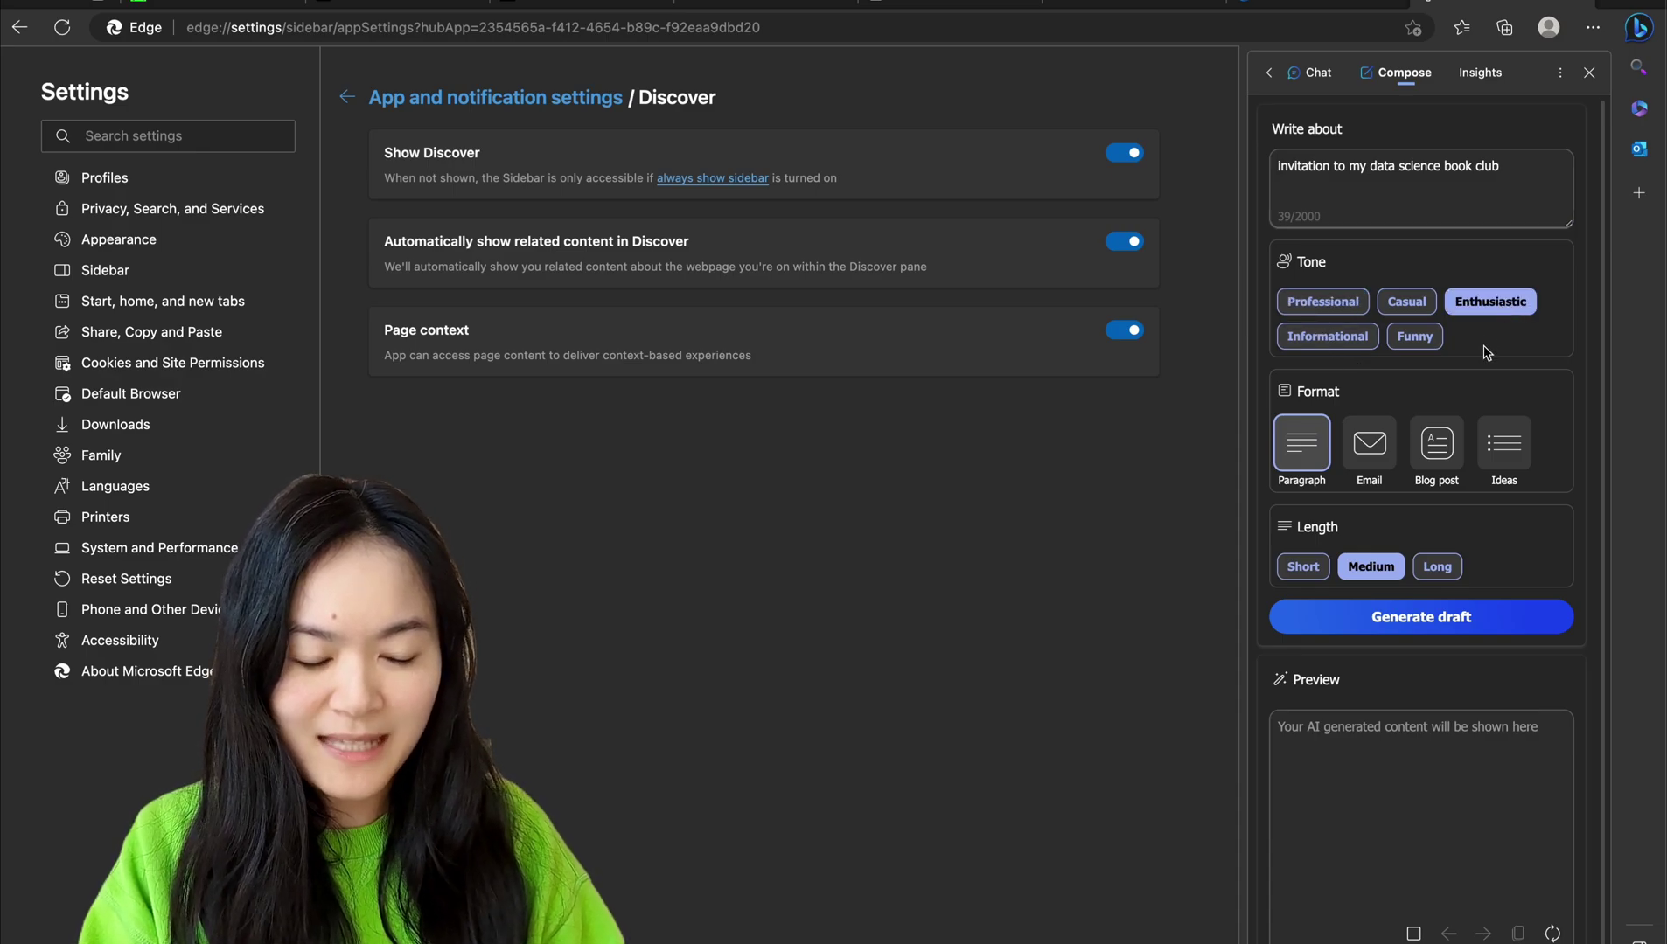
click(1421, 616)
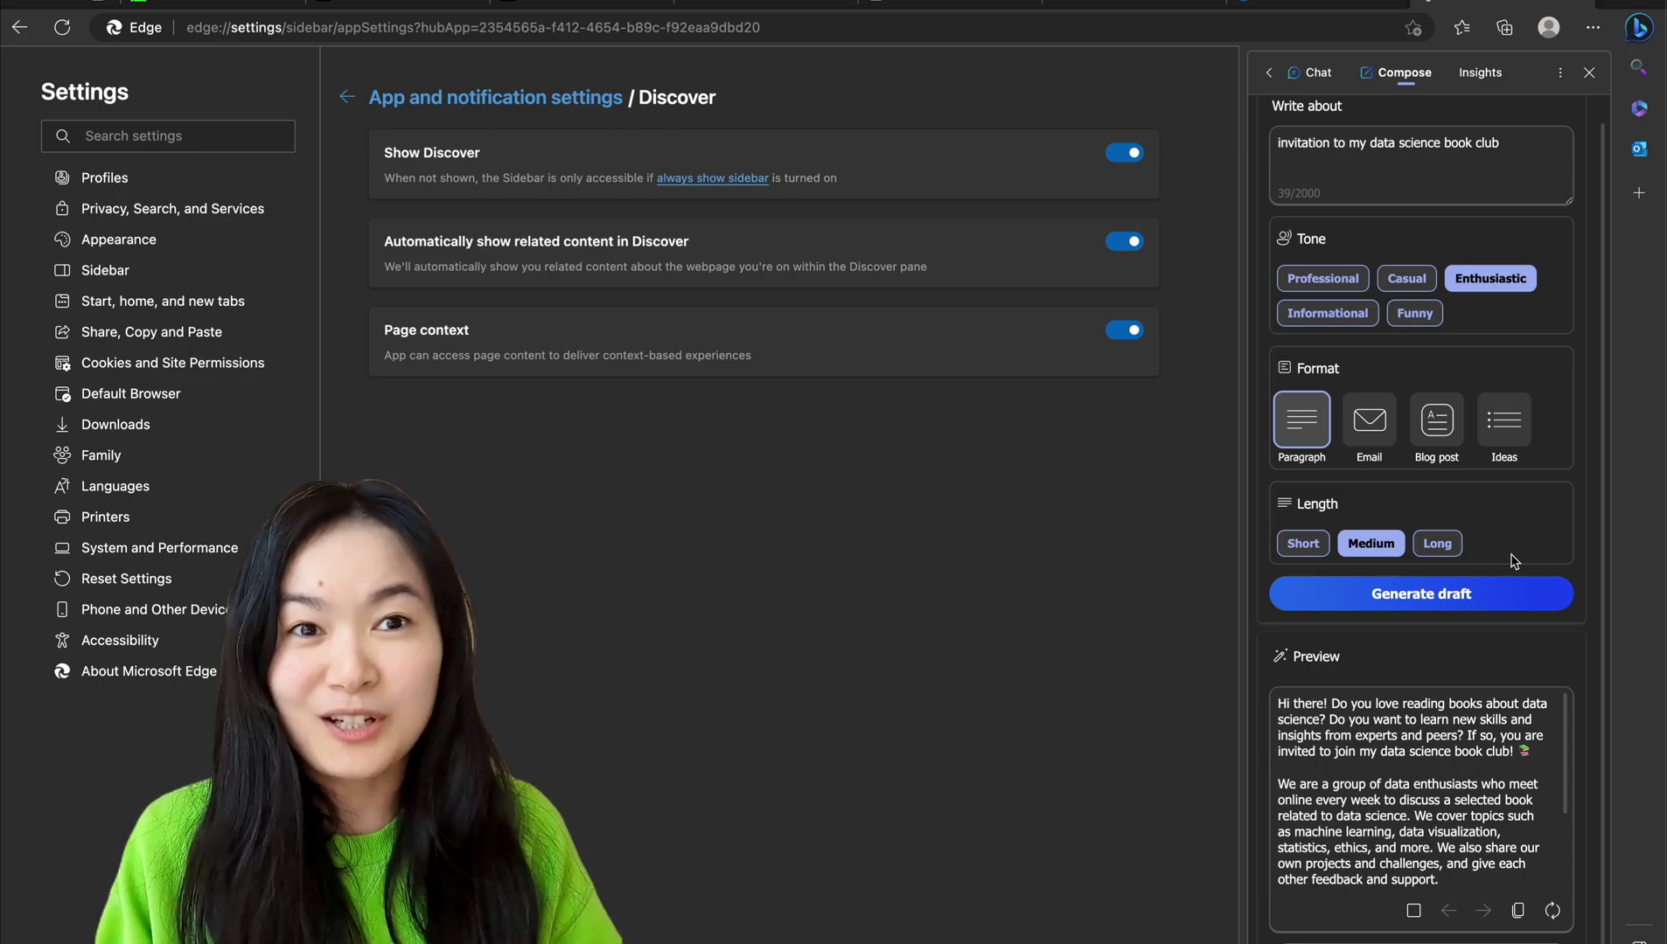
- Open Copilot Insights and scroll through the insights for openai.com
click(1480, 73)
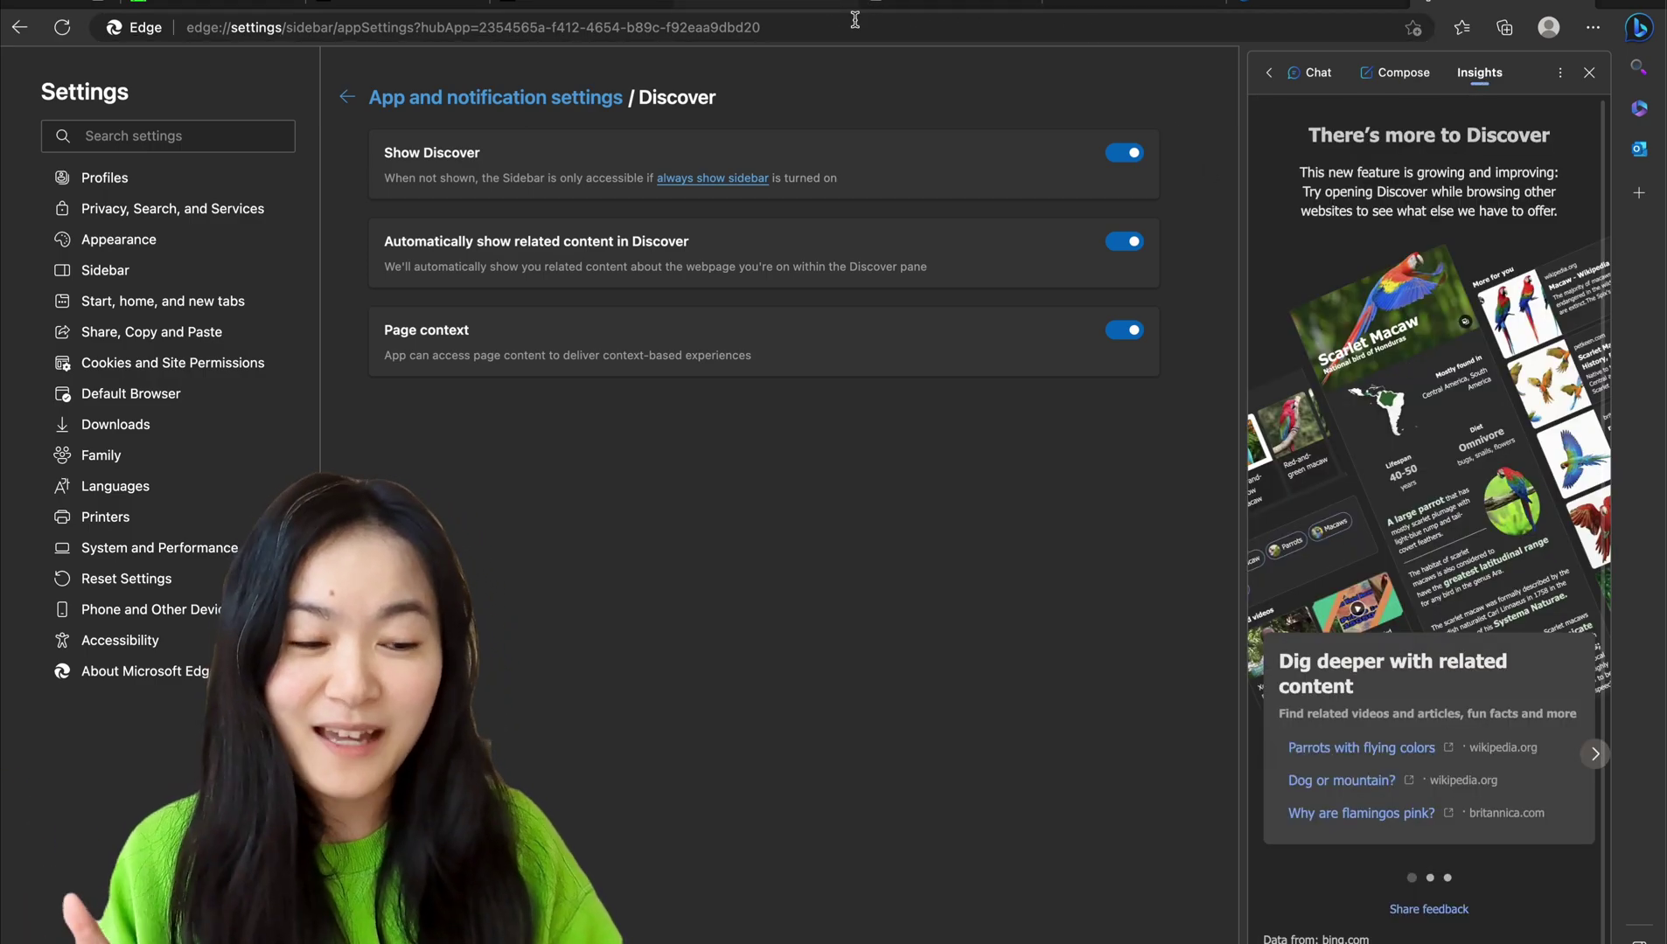
click(552, 4)
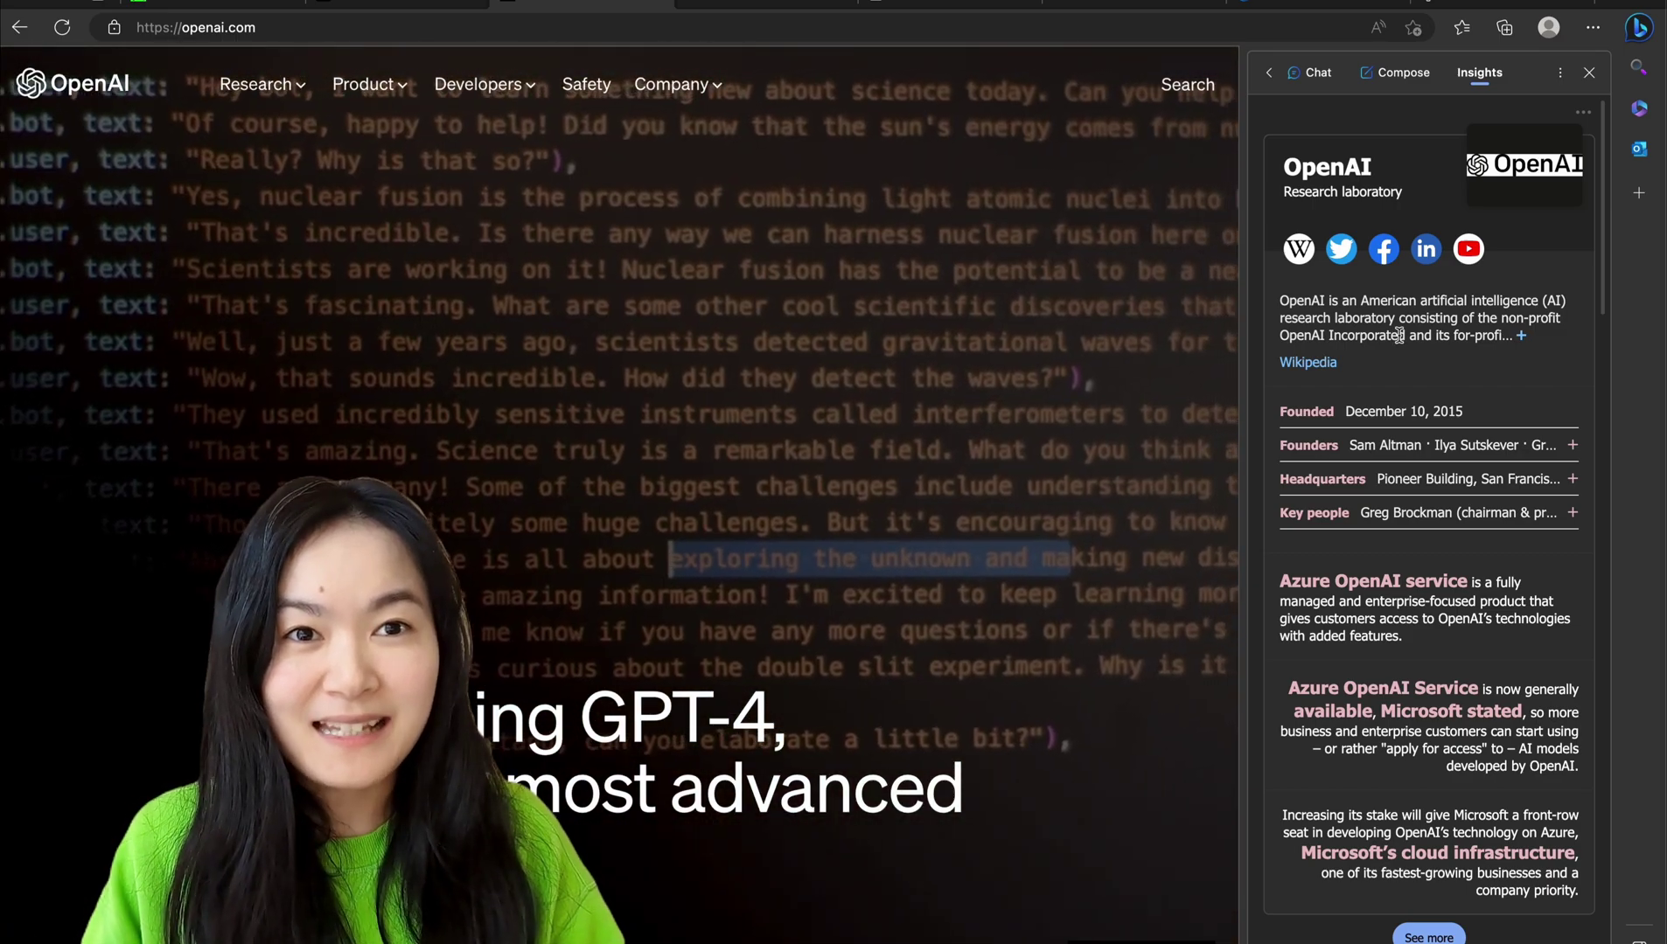
scroll(1377, 367, down, 1)
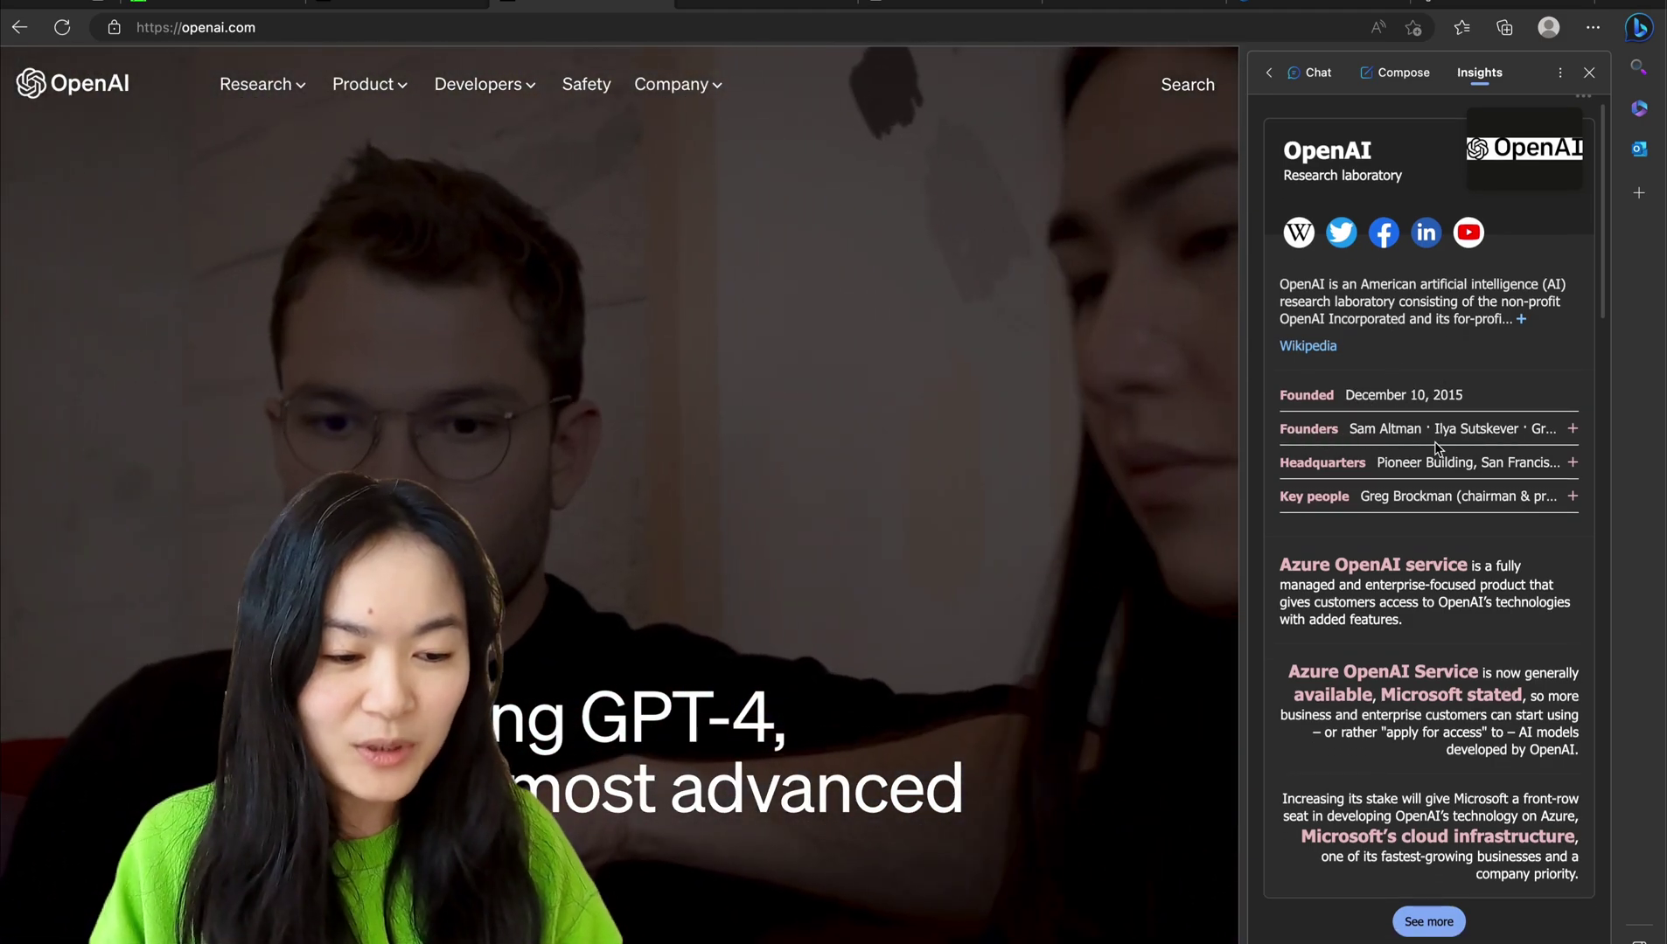
scroll(1437, 468, down, 6)
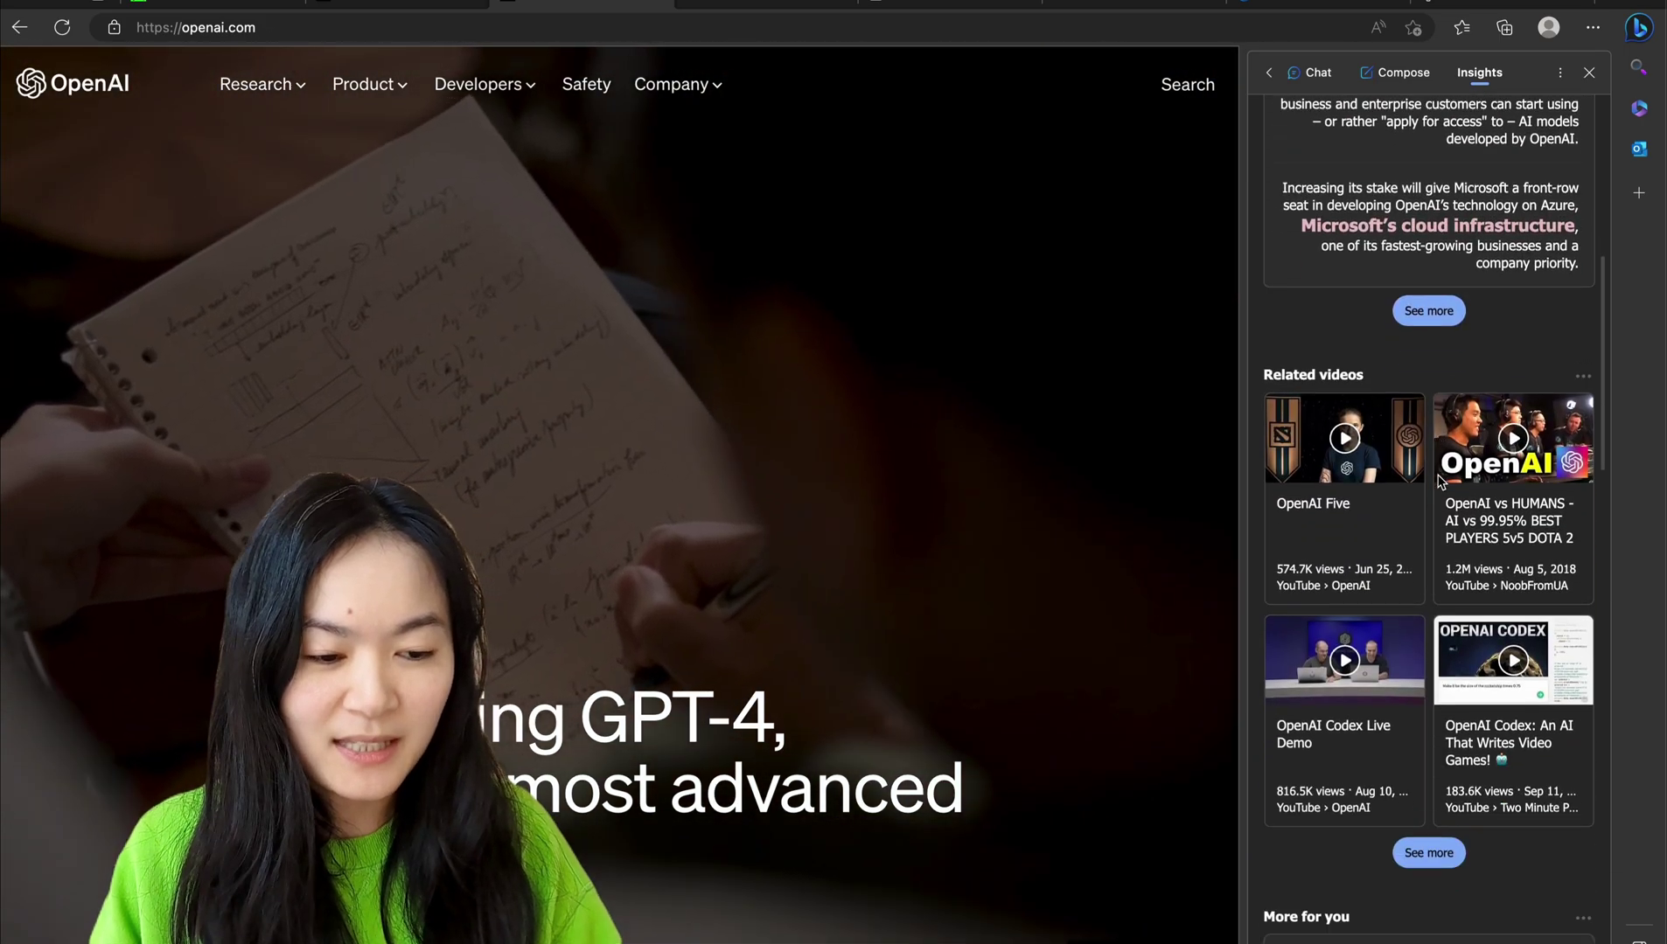
scroll(1437, 480, down, 15)
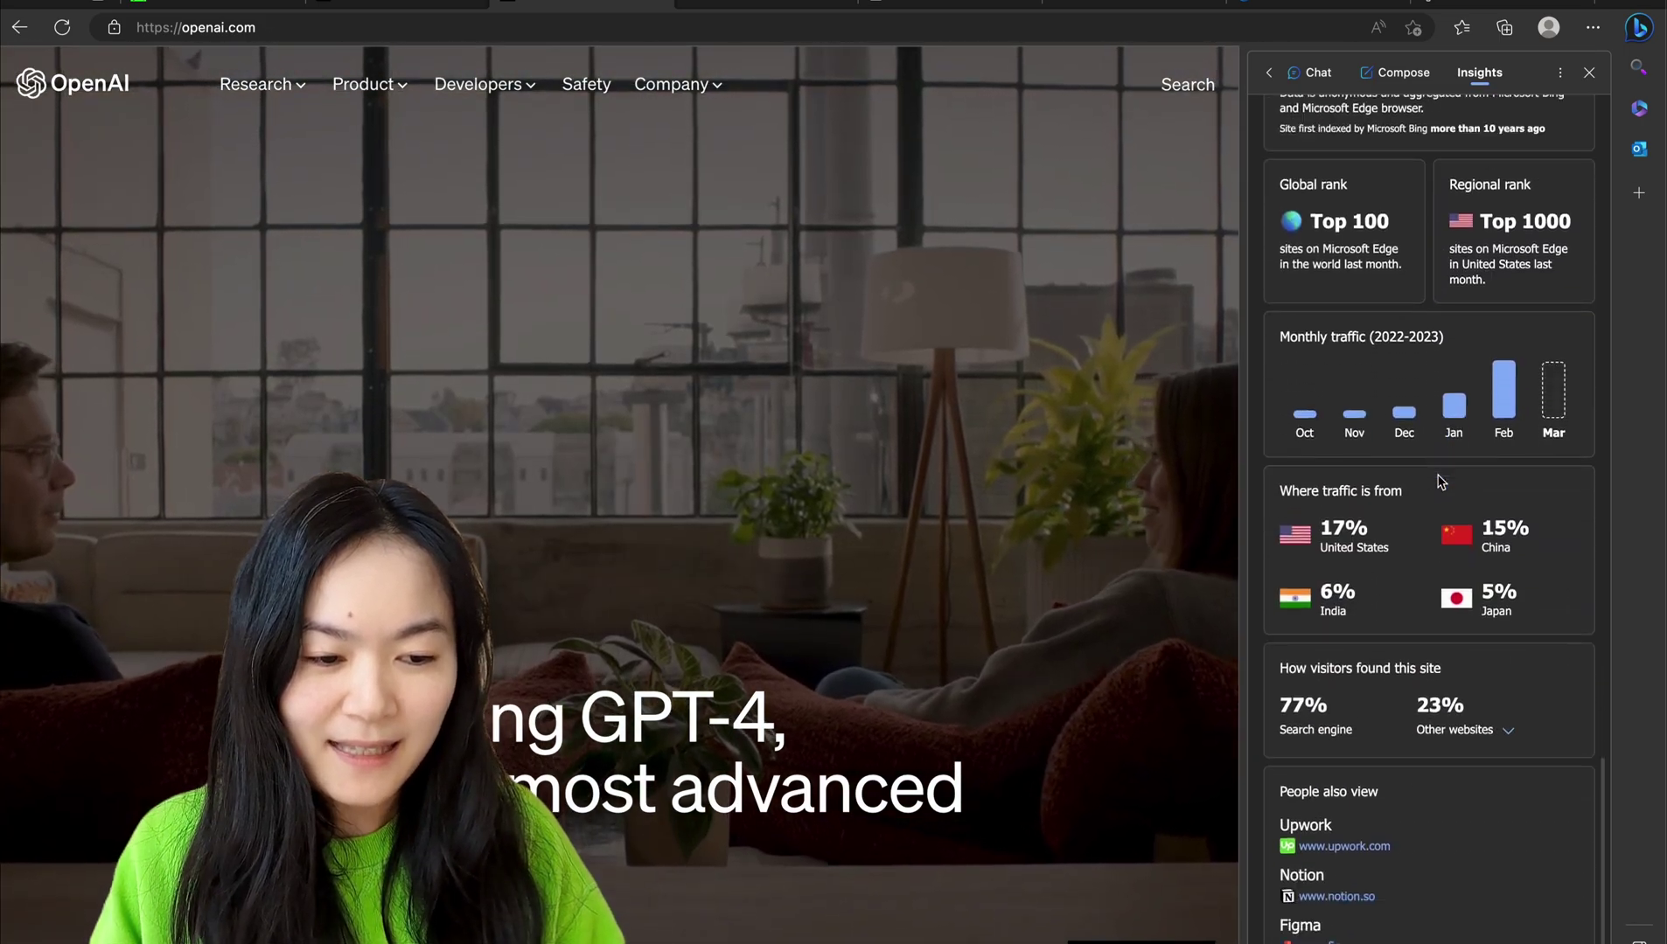
scroll(1441, 482, down, 2)
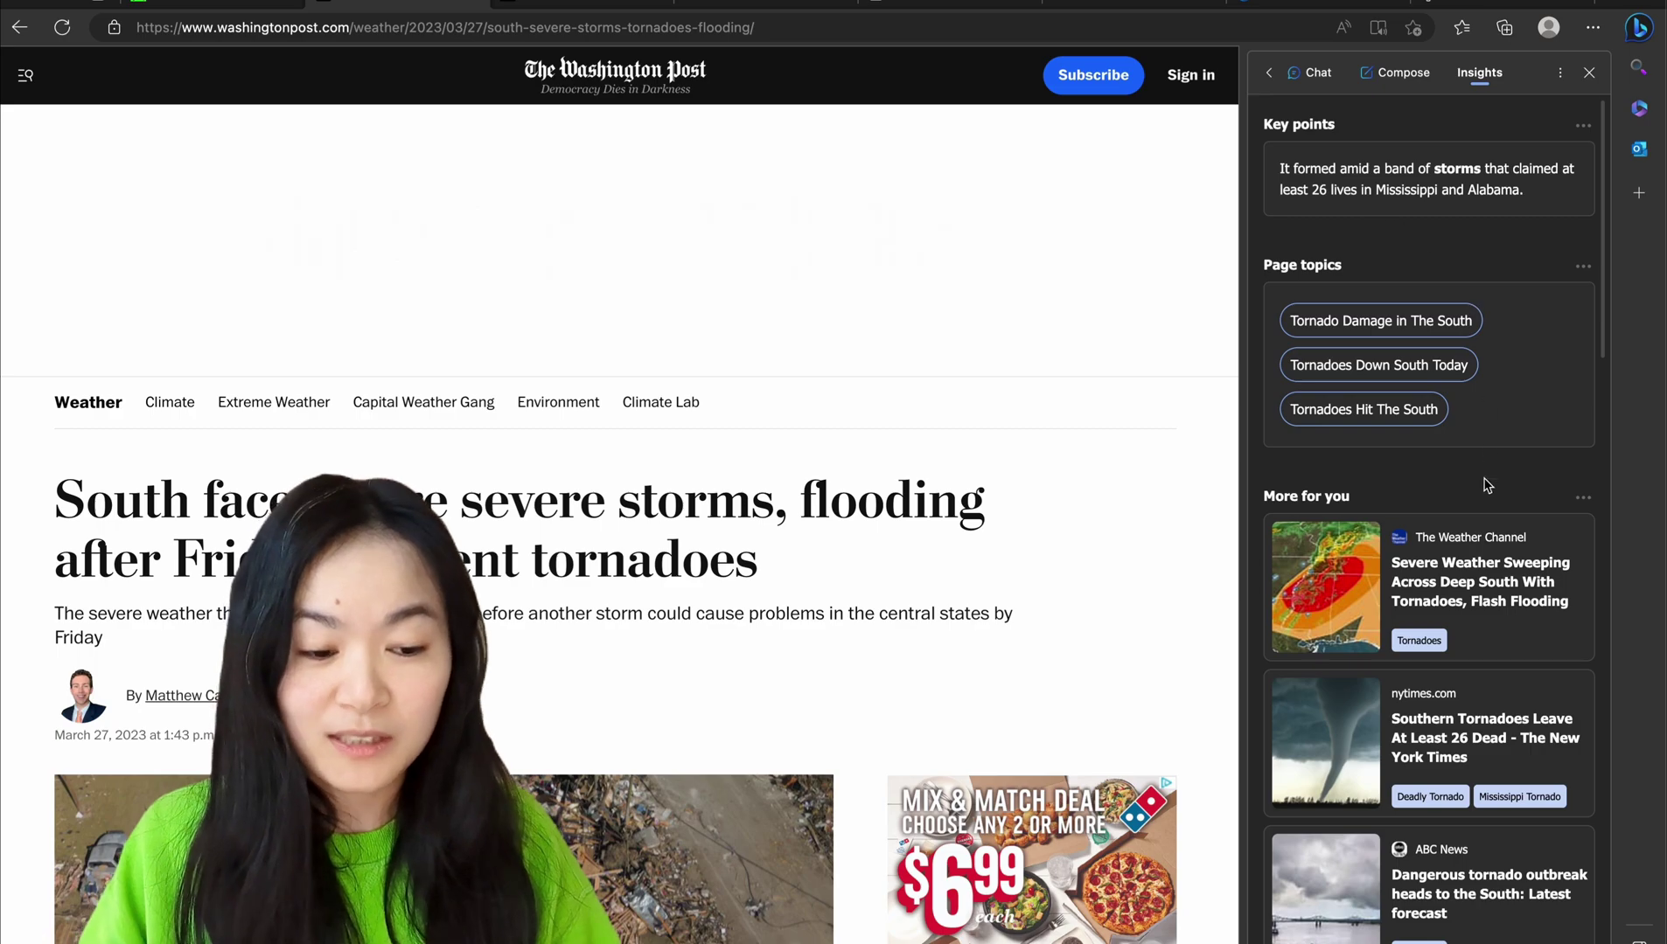
scroll(1487, 486, down, 2)
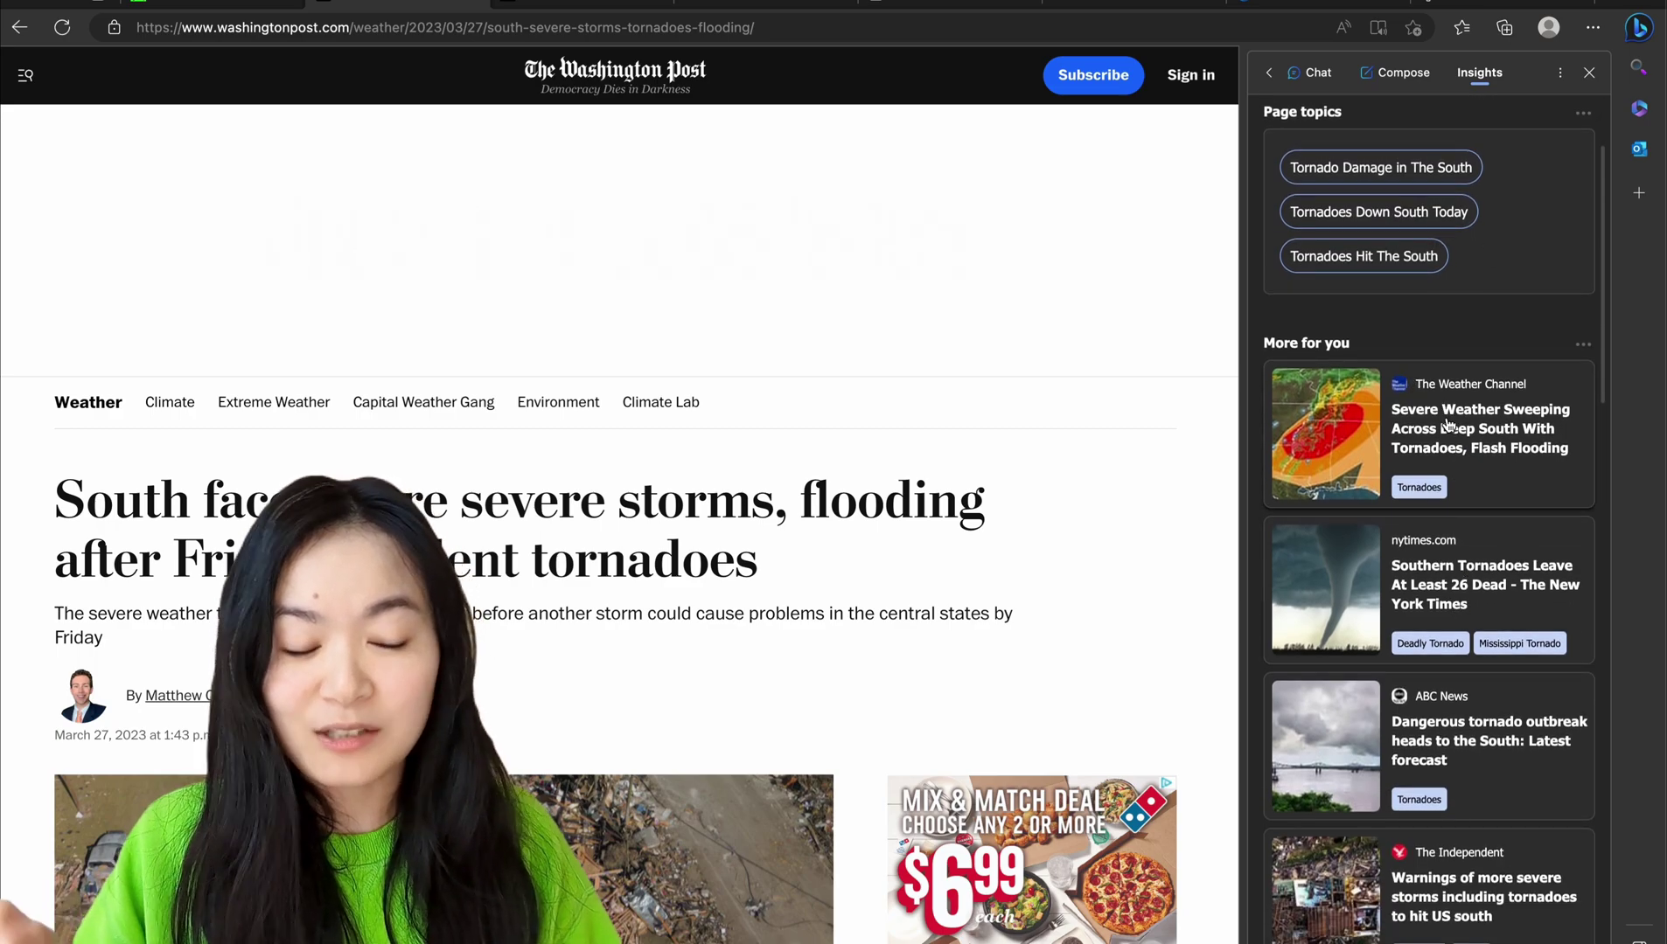
scroll(1446, 537, down, 8)
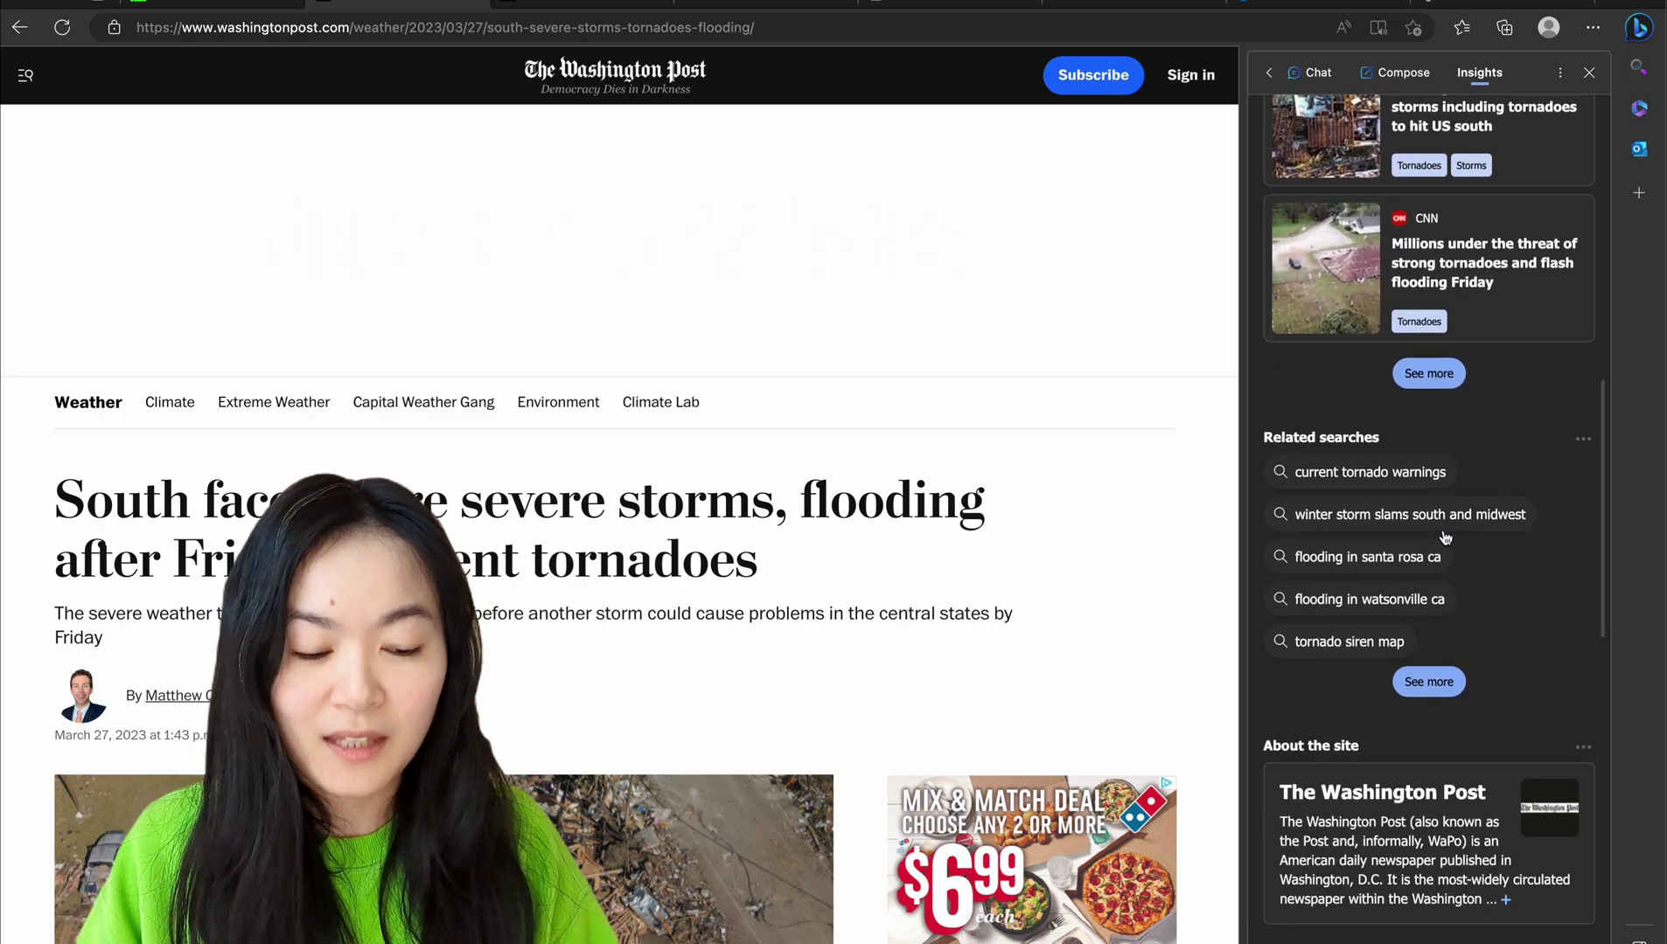
scroll(1445, 537, down, 7)
scroll(1275, 218, down, 2)
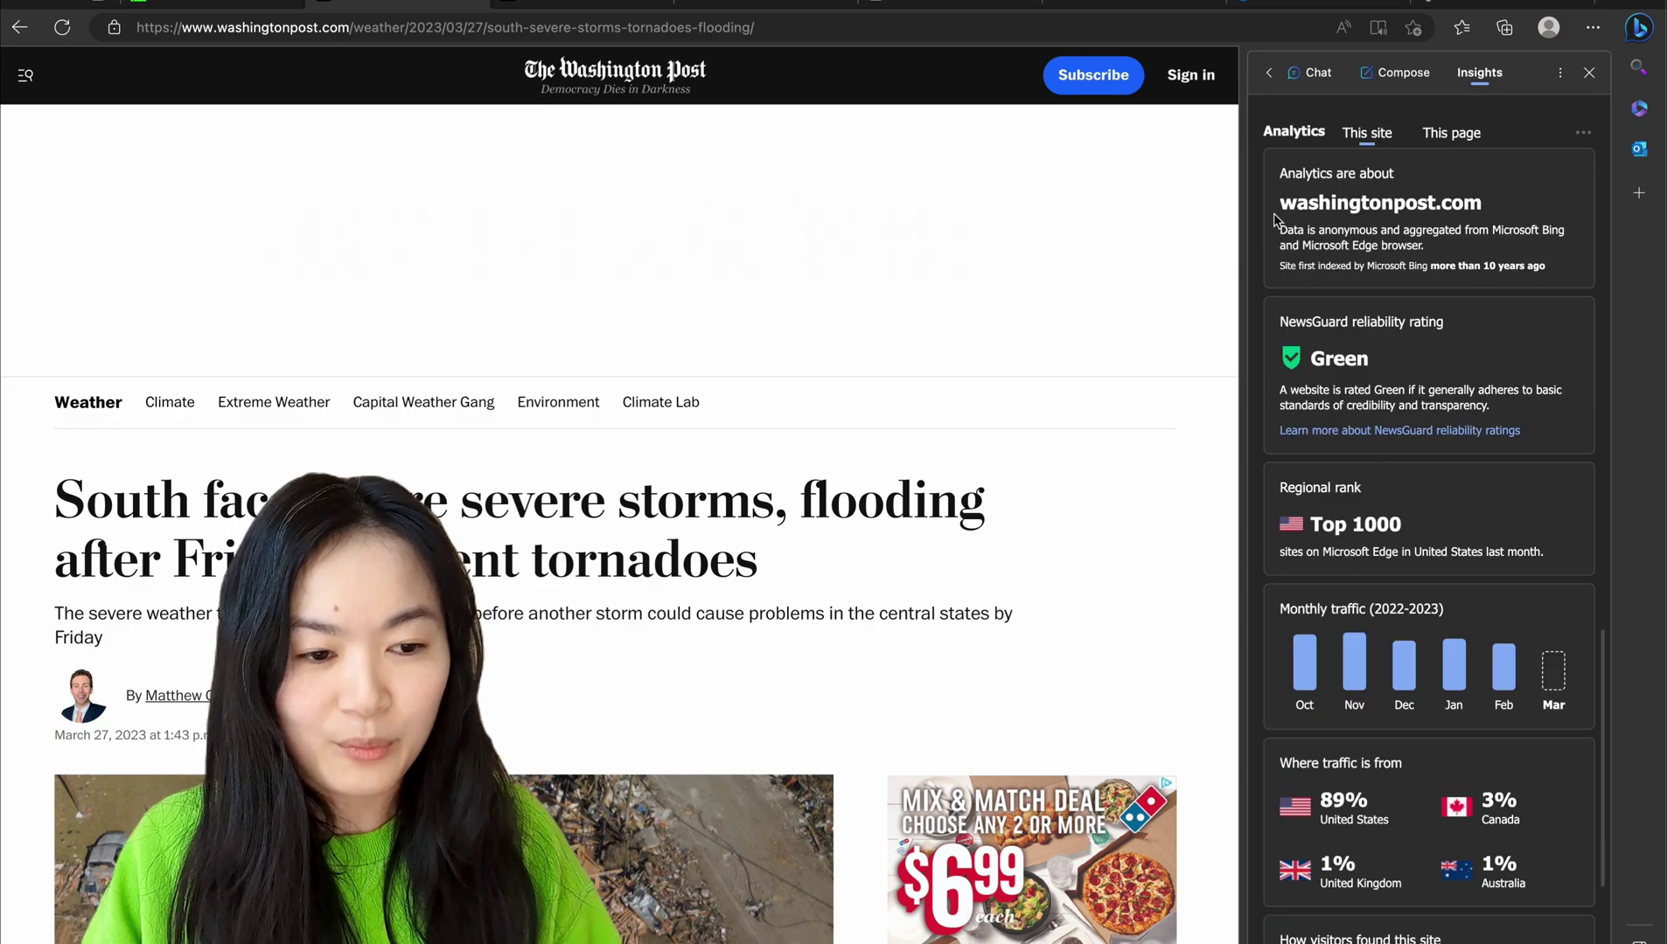
scroll(1380, 353, down, 1)
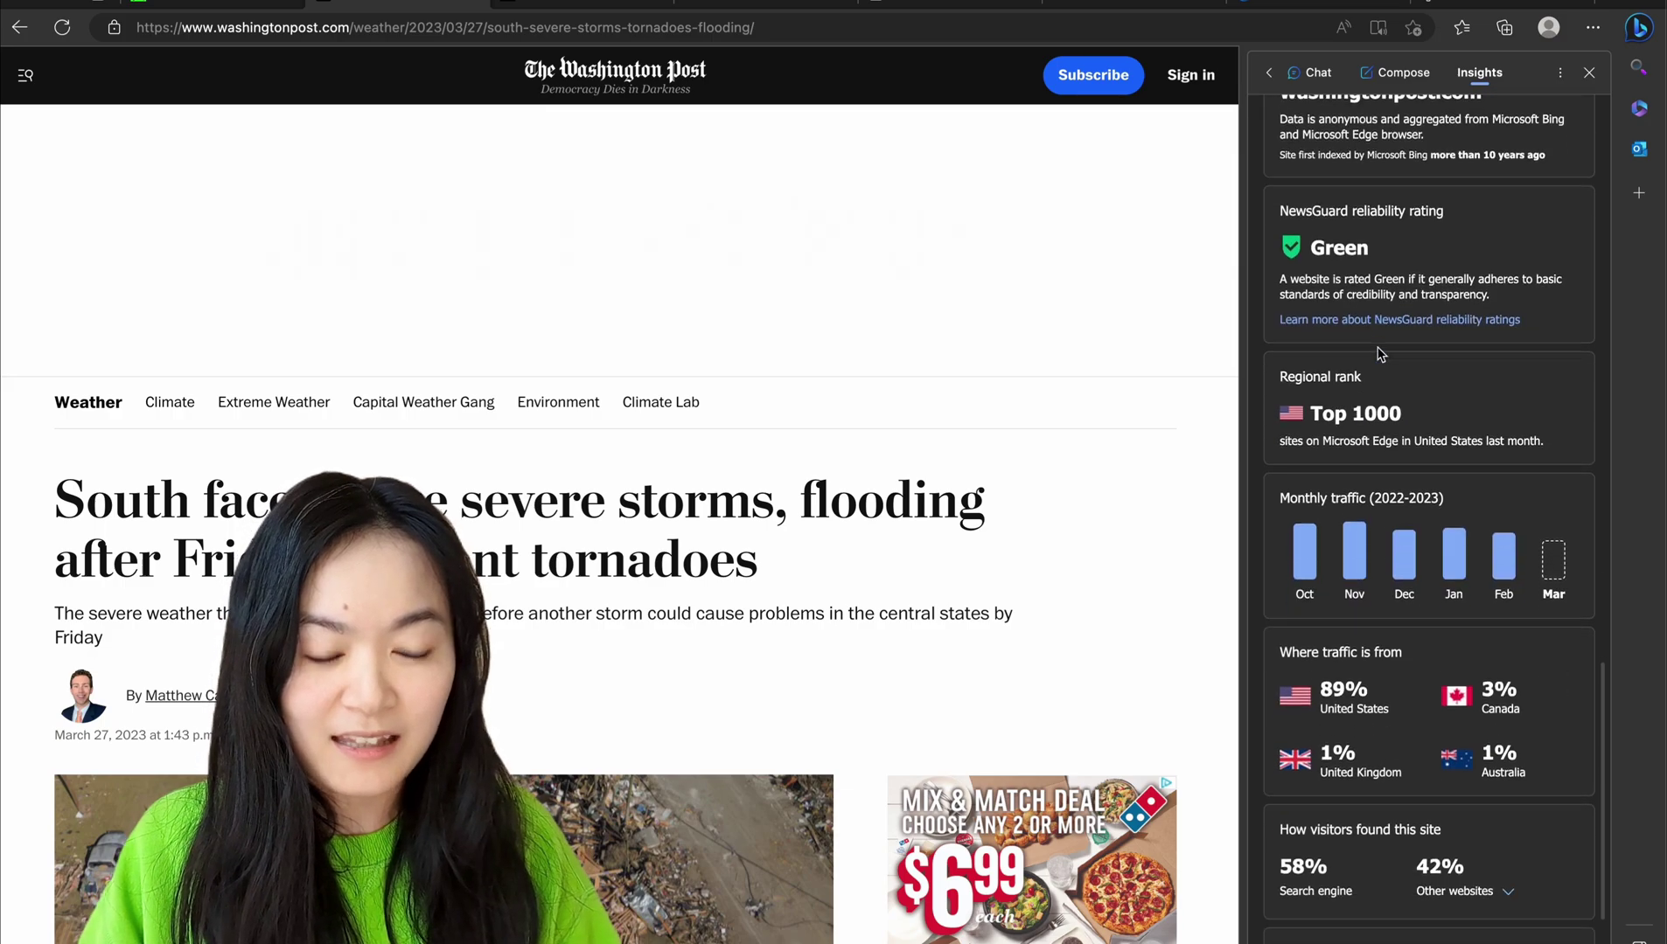
scroll(1380, 353, down, 1)
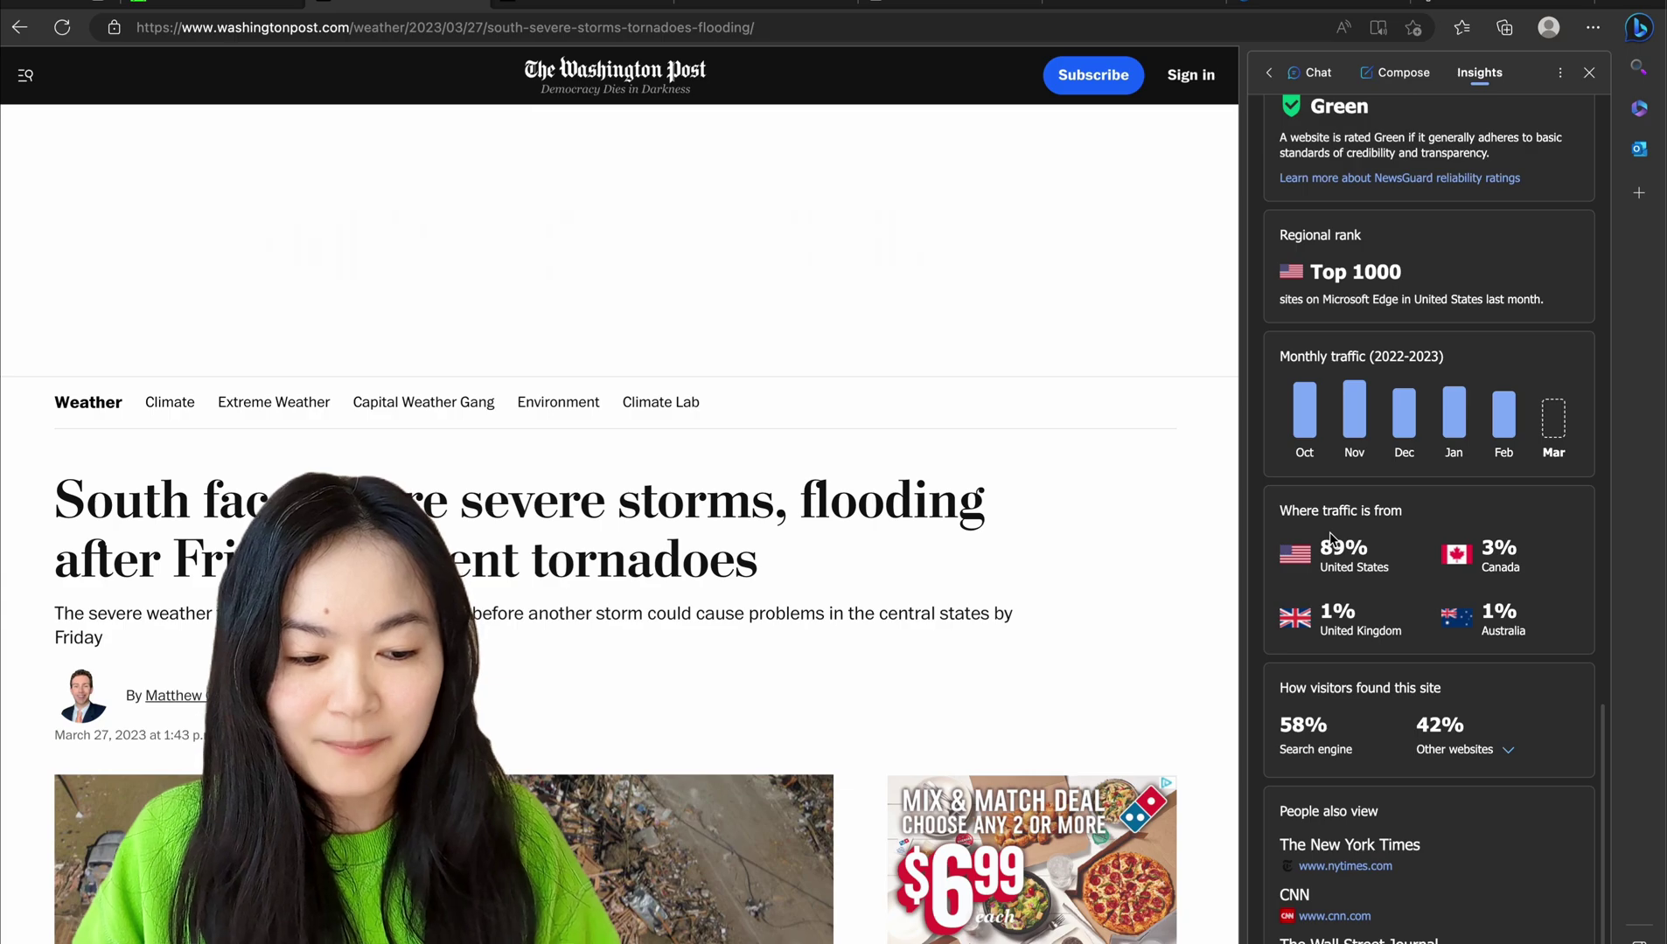
scroll(1427, 356, up, 10)
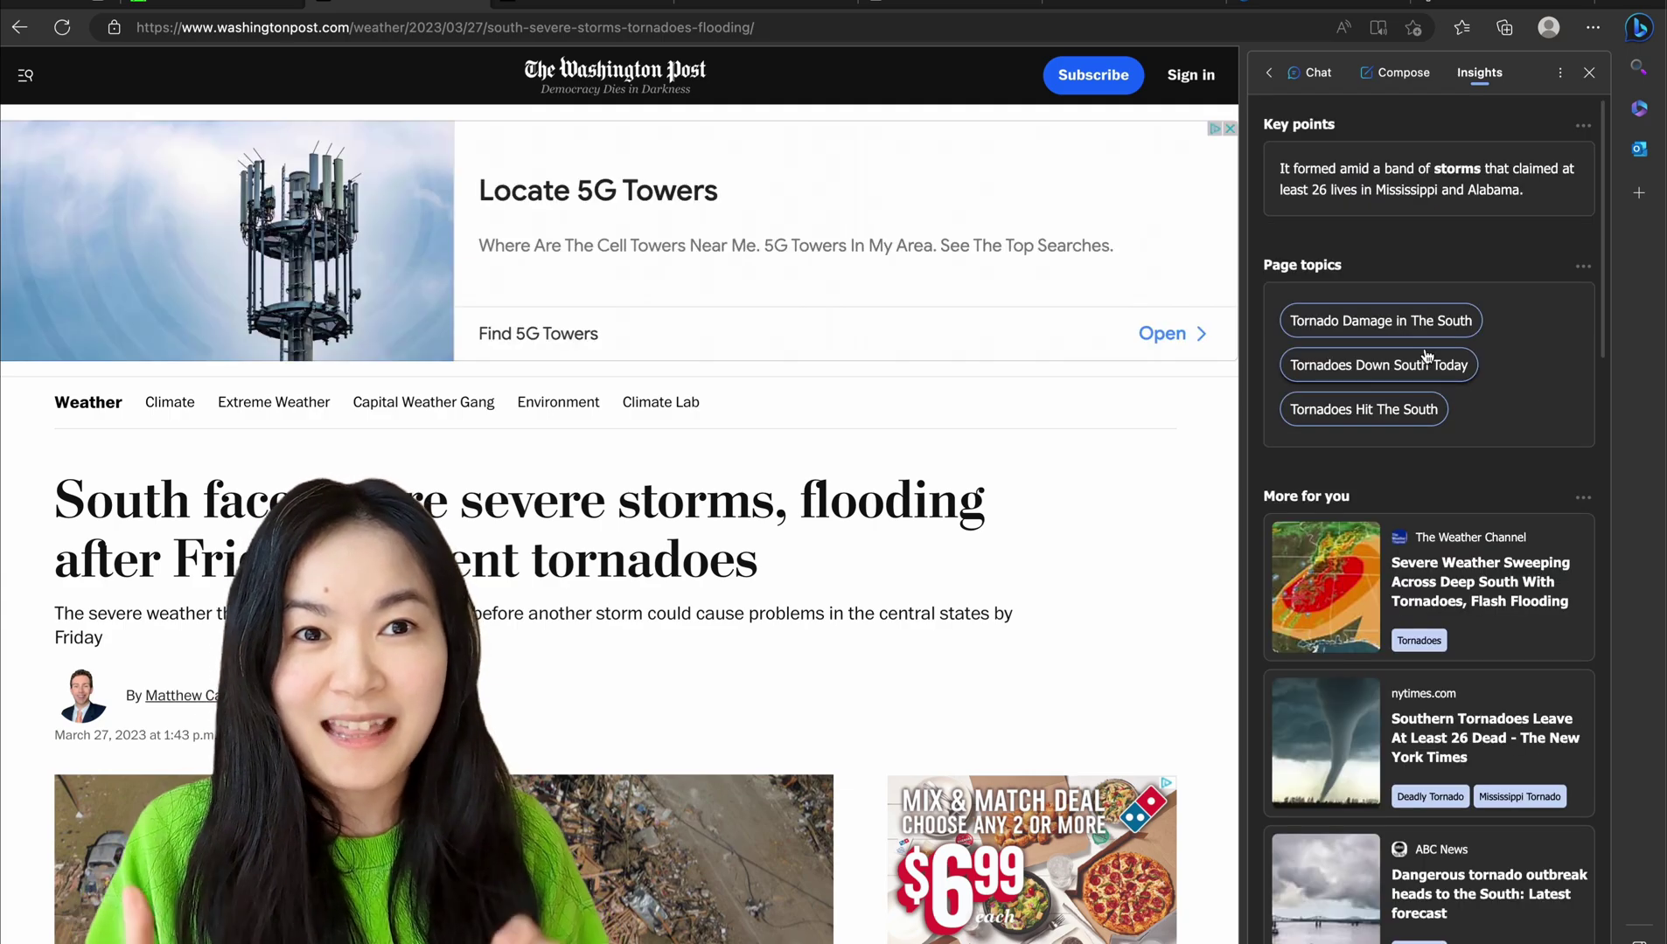